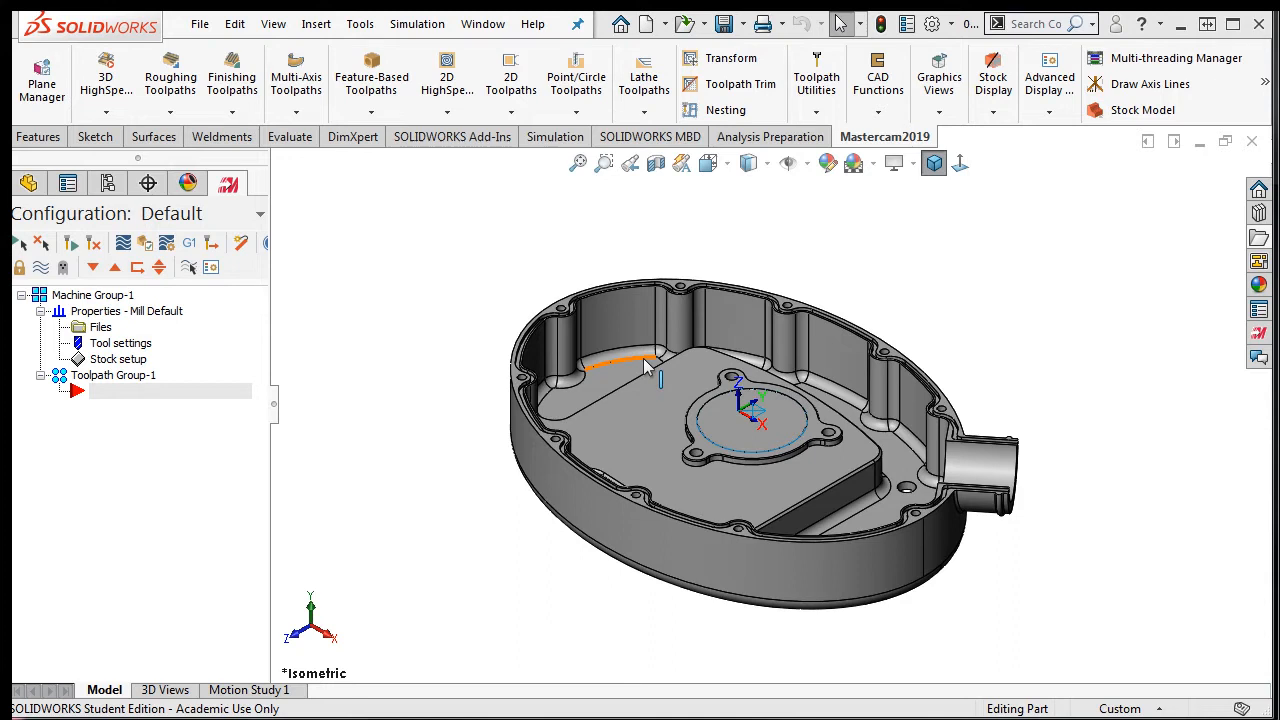
# - Create a 2D pocket toolpath chained to the outer edge of the housing's upper rim
pyautogui.click(511, 110)
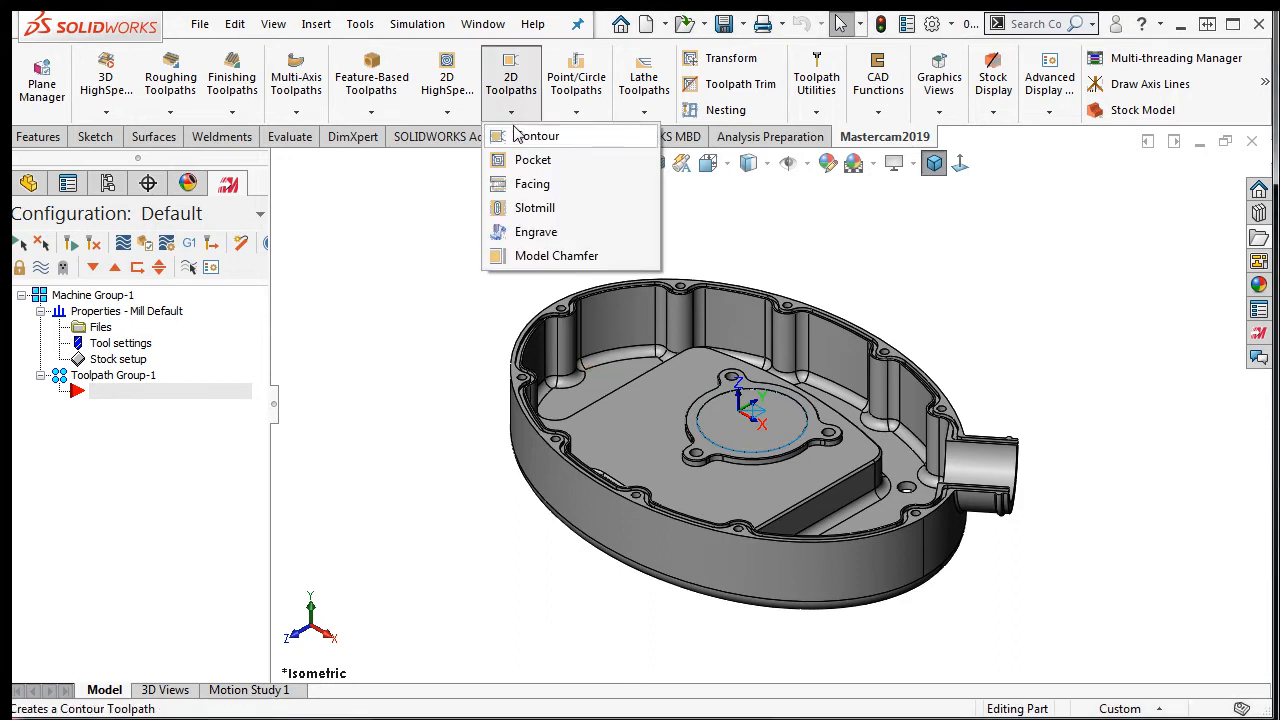
pyautogui.click(528, 161)
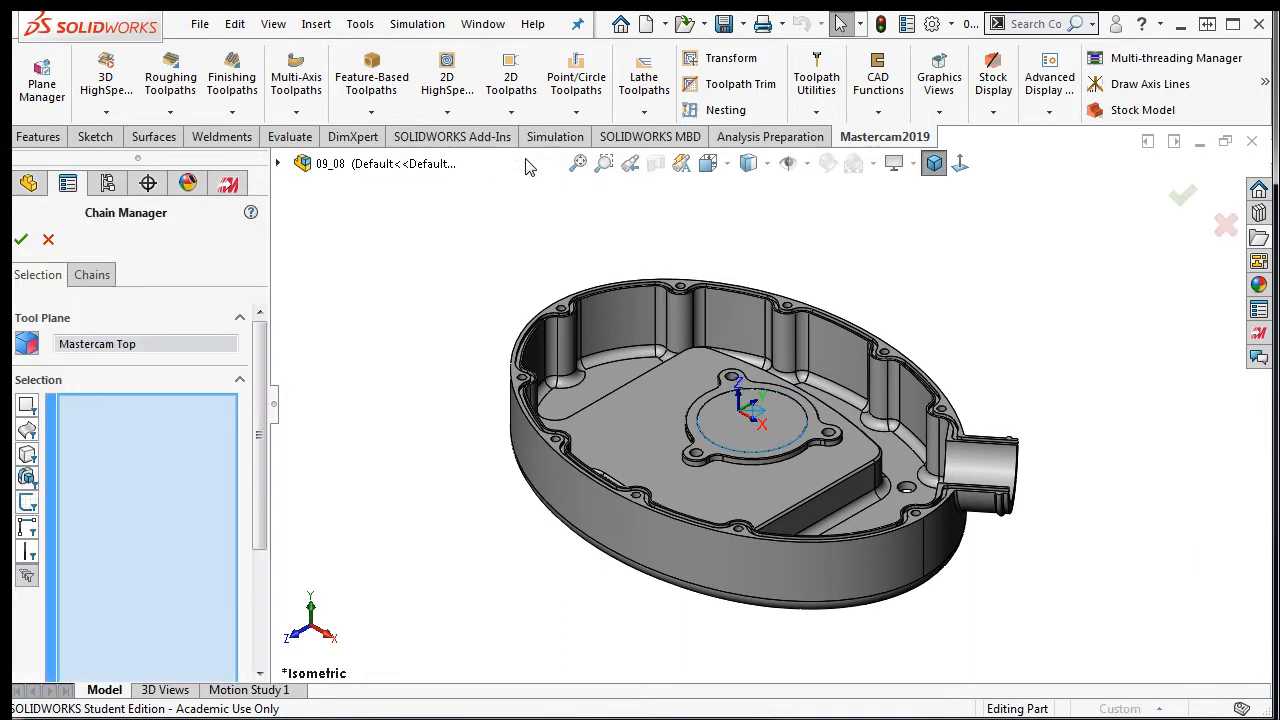
pyautogui.click(596, 291)
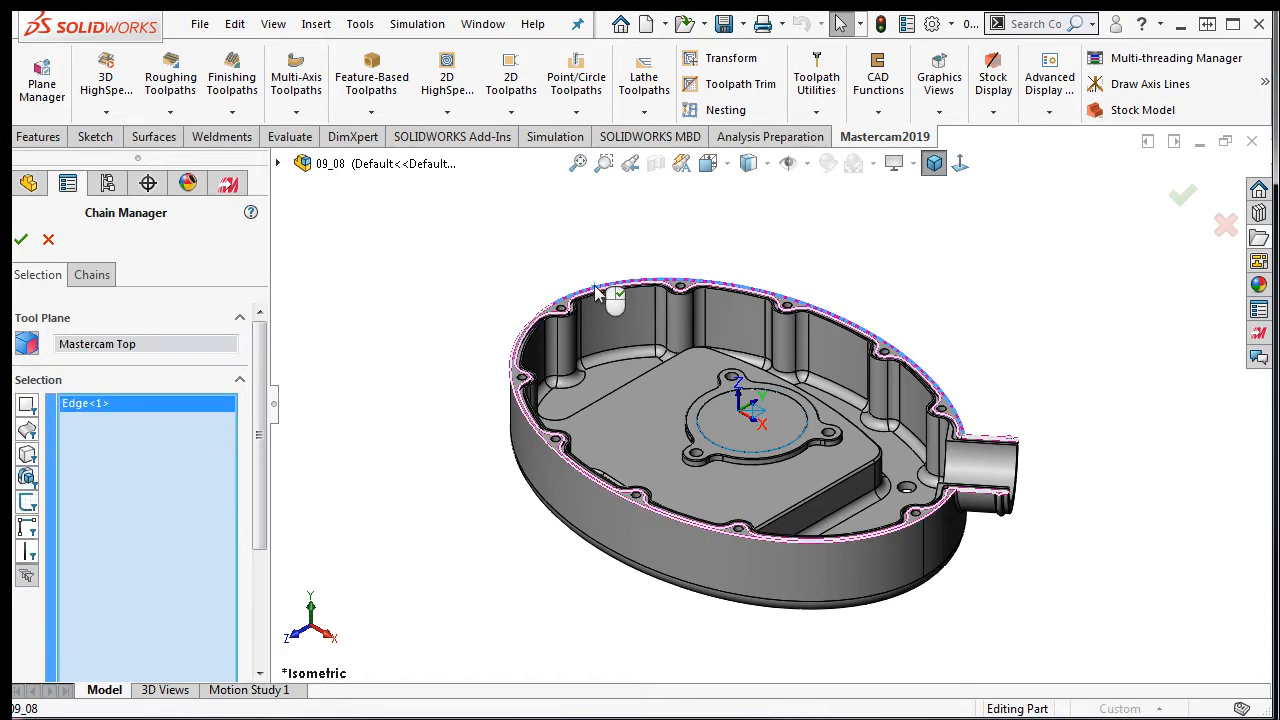
pyautogui.click(20, 239)
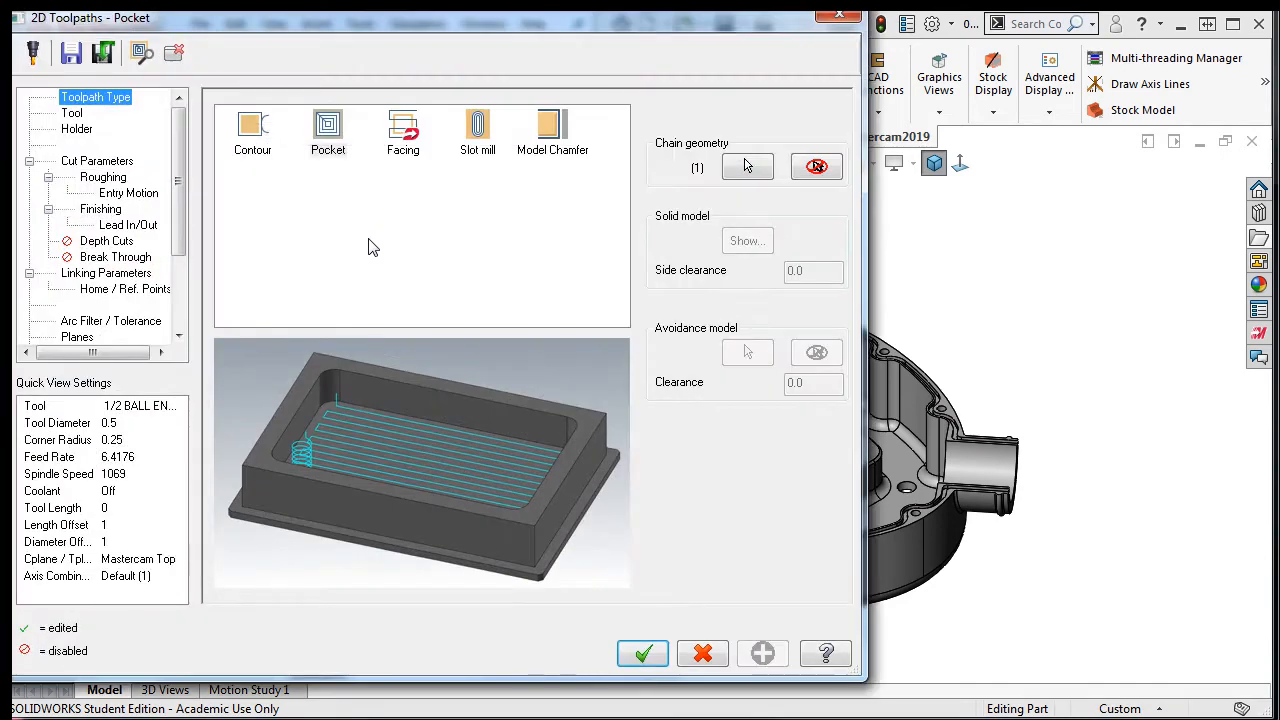
# - Filter the tool library to flat endmills with a diameter equal to 1.0 and select the 1 inch flat endmill
pyautogui.click(78, 115)
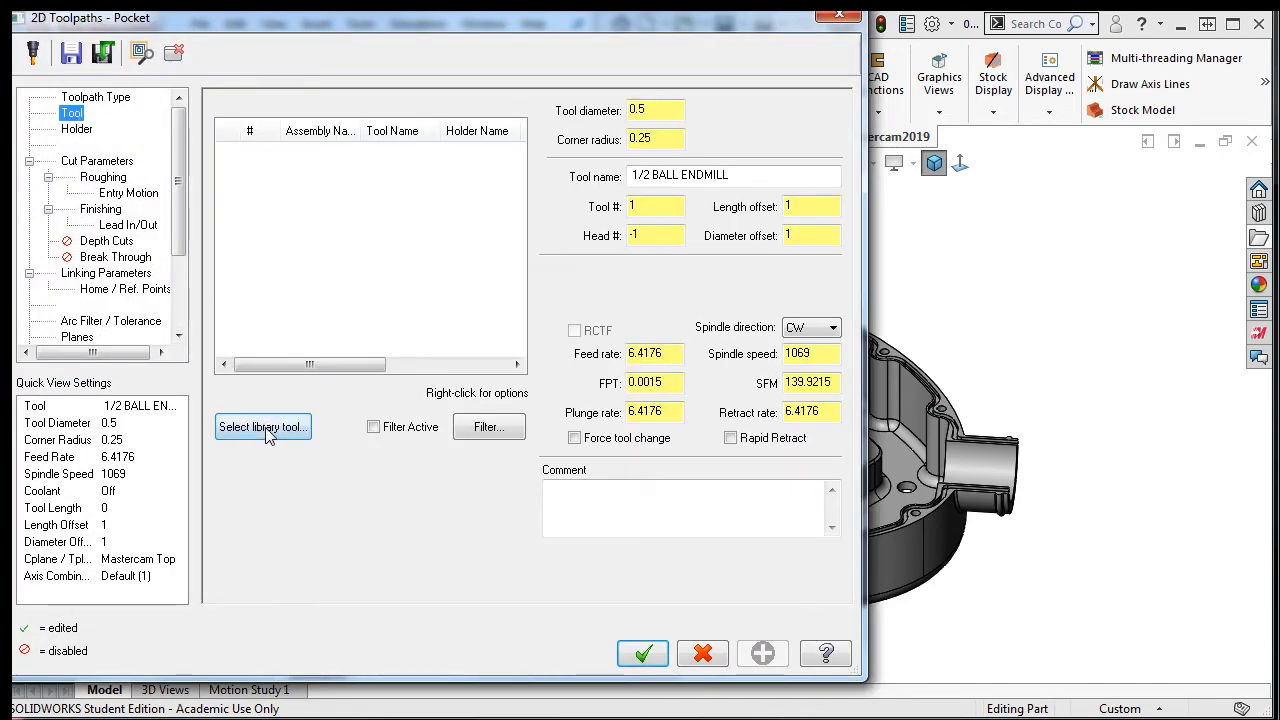
pyautogui.click(264, 428)
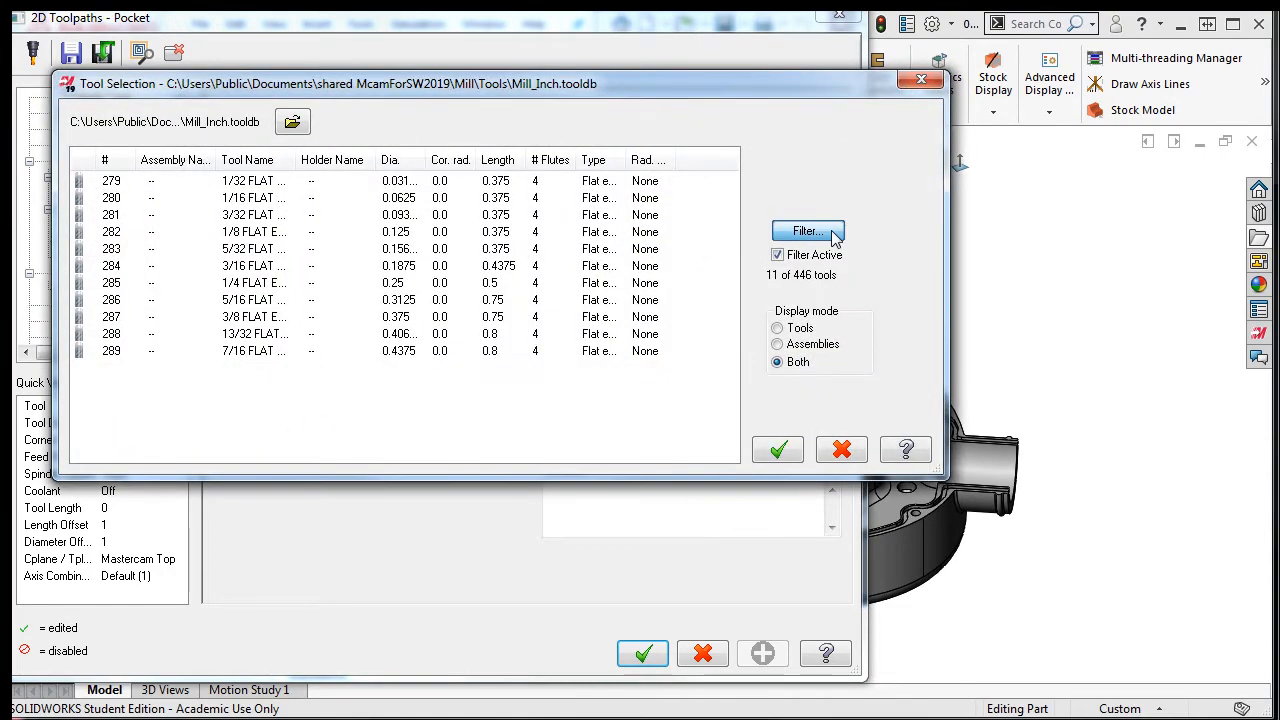
pyautogui.click(808, 231)
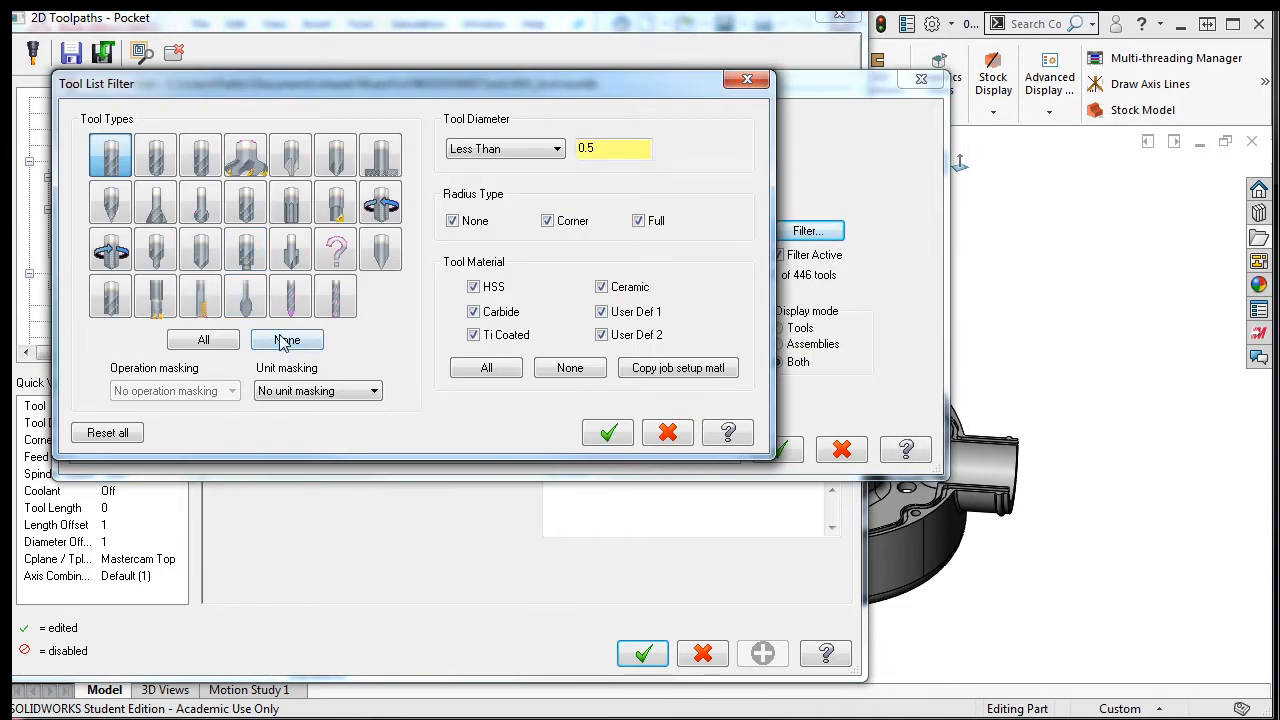
pyautogui.click(286, 341)
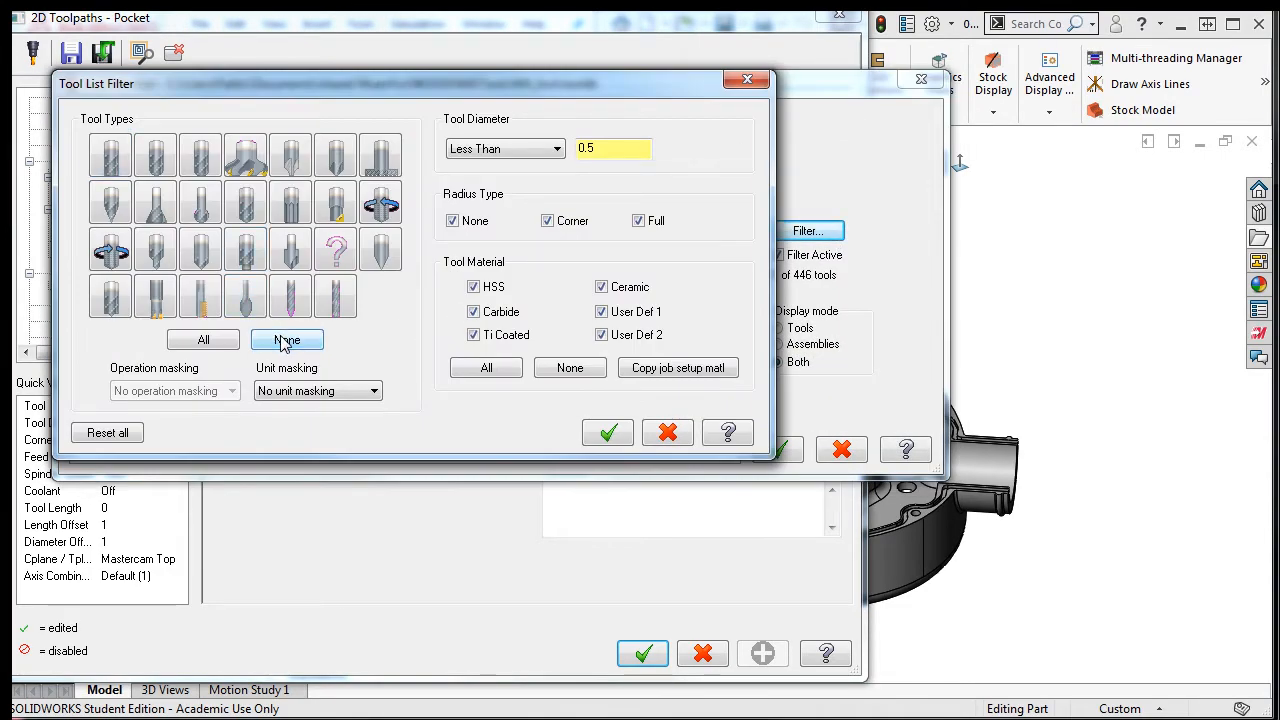
pyautogui.click(119, 165)
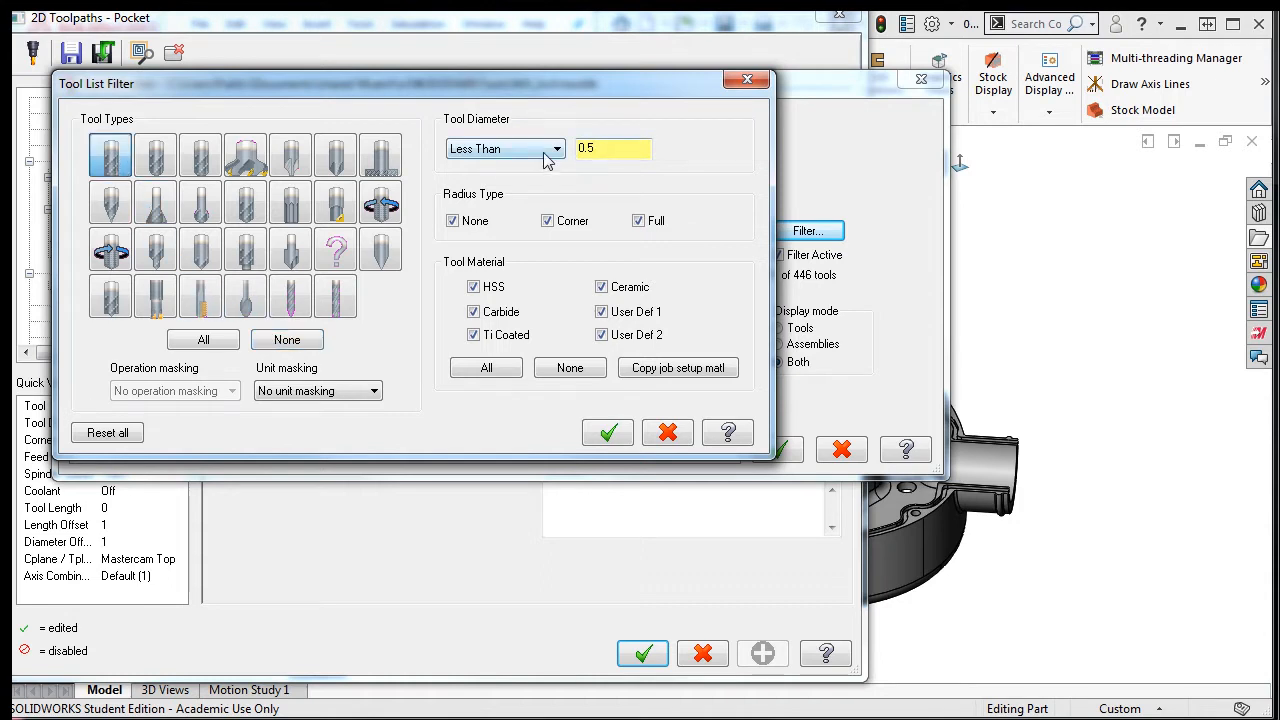
pyautogui.click(555, 149)
pyautogui.click(485, 178)
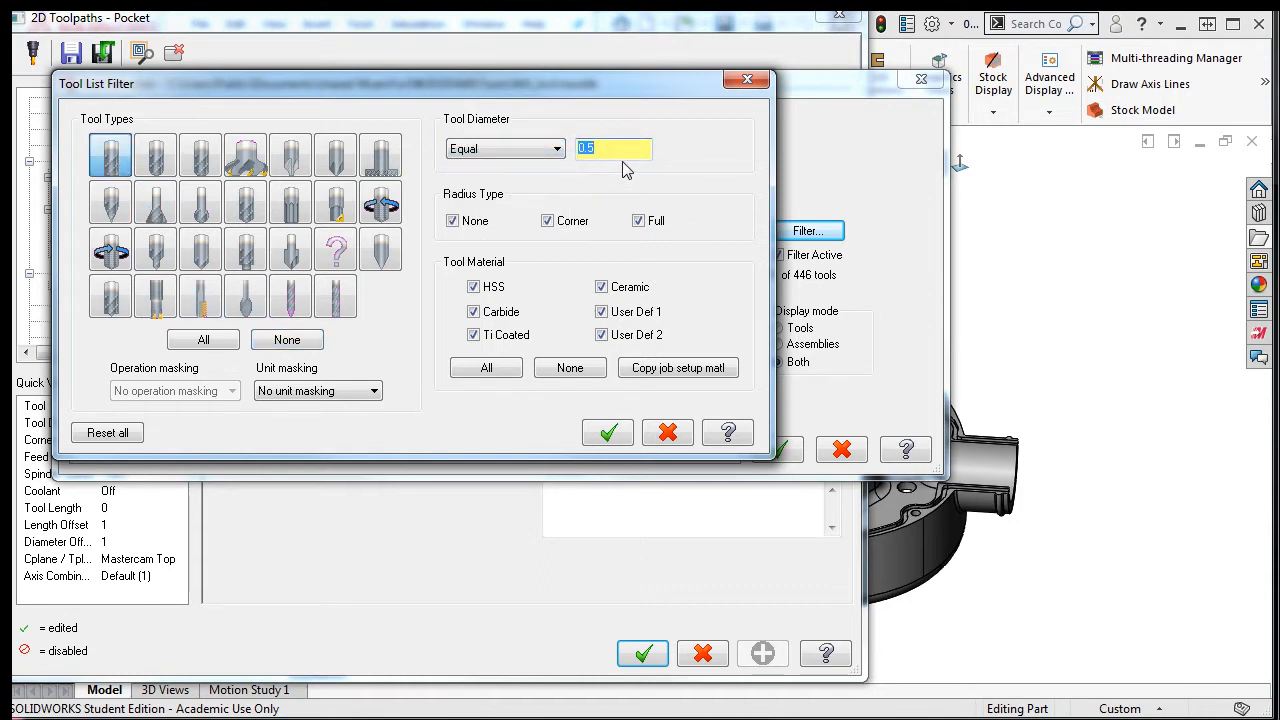
pyautogui.write('1.0')
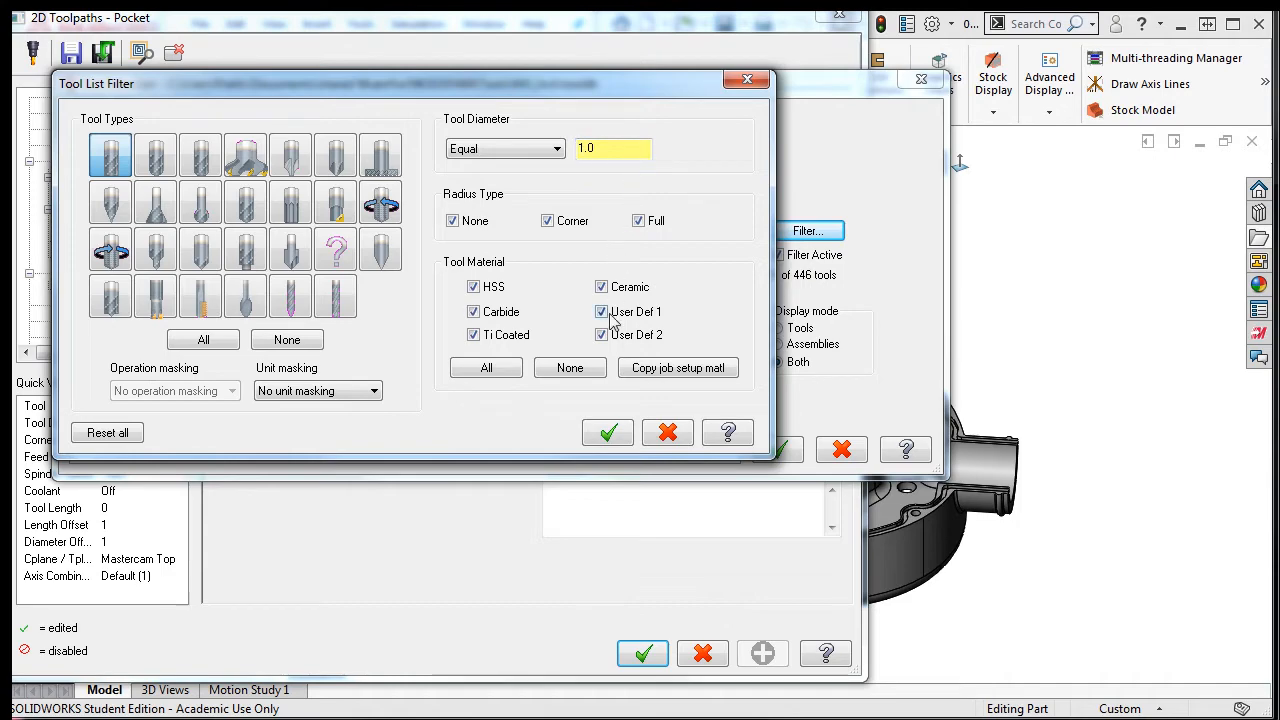
pyautogui.click(612, 432)
pyautogui.click(462, 182)
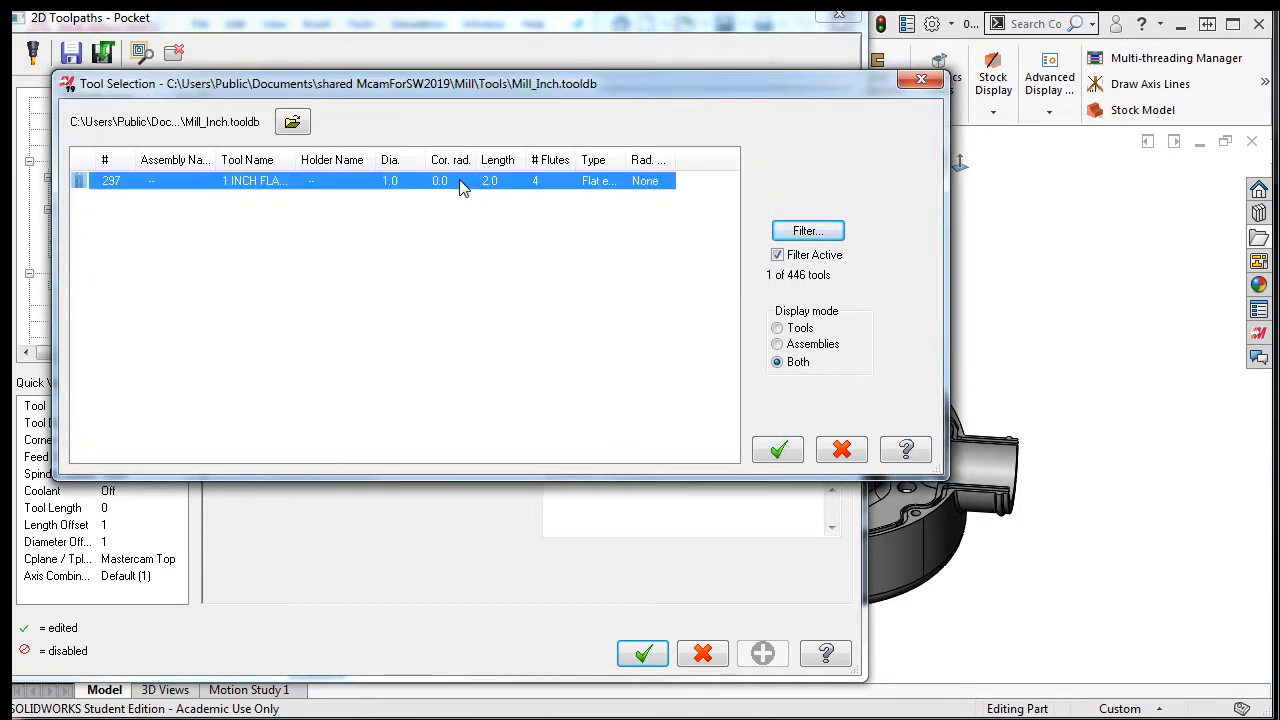
pyautogui.click(778, 449)
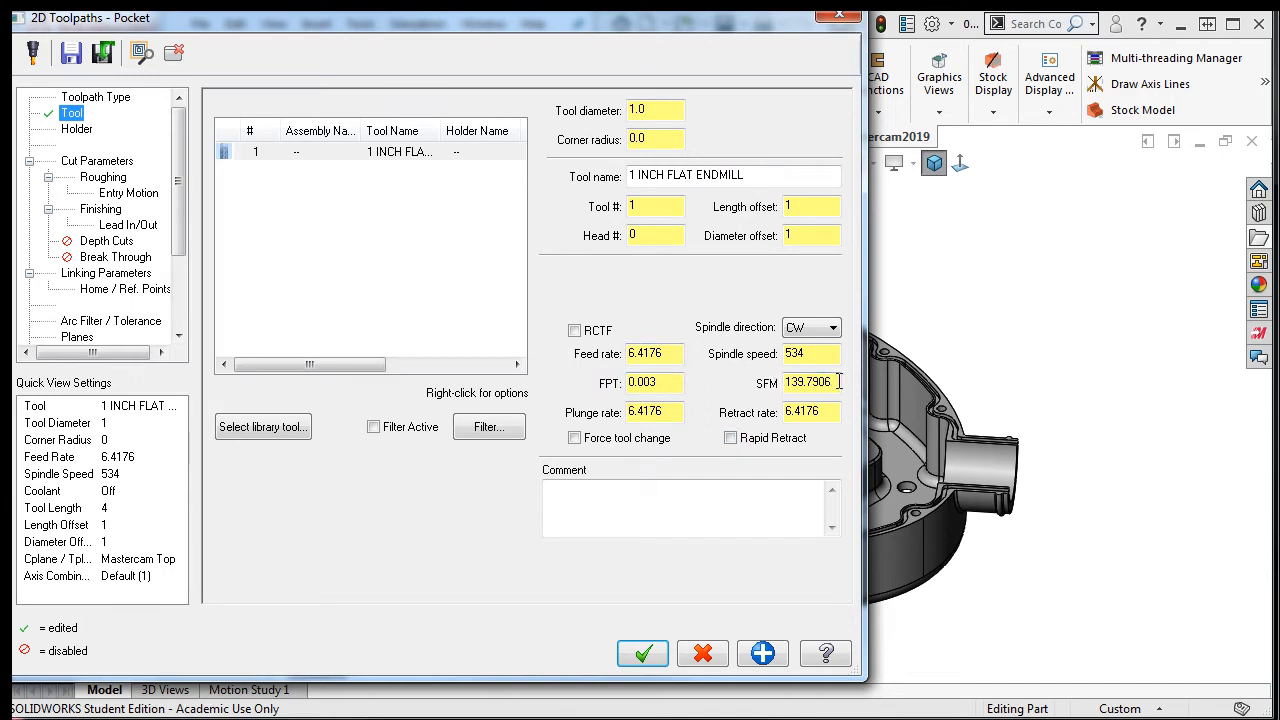
# - Set the endmill's SFM to 1100 and its feed per tooth to 0.01
pyautogui.moveTo(838, 382); pyautogui.dragTo(760, 385)
pyautogui.write('1100')
pyautogui.moveTo(677, 384); pyautogui.dragTo(612, 395)
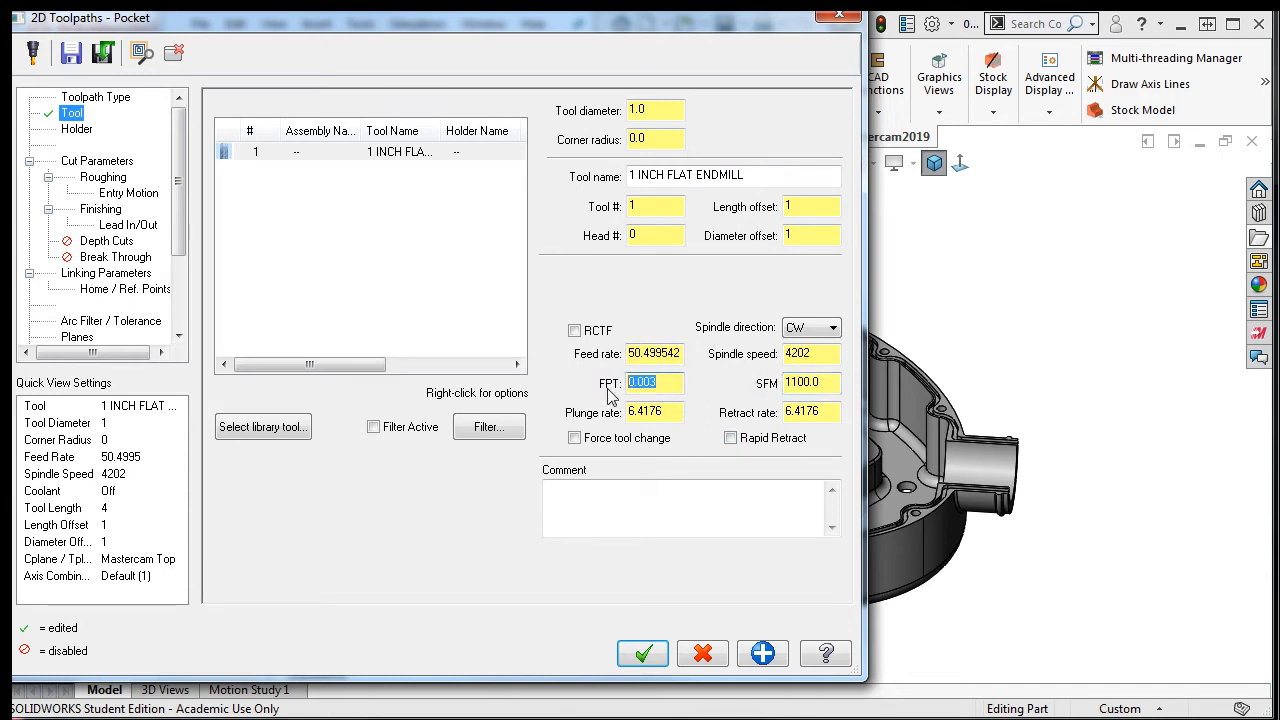
pyautogui.write('0.01')
pyautogui.press('Return')
# - Enable rapid retract with a plunge rate of 50 and add the comment FACE TOP OF PART
pyautogui.click(731, 438)
pyautogui.moveTo(676, 416); pyautogui.dragTo(617, 421)
pyautogui.write('5')
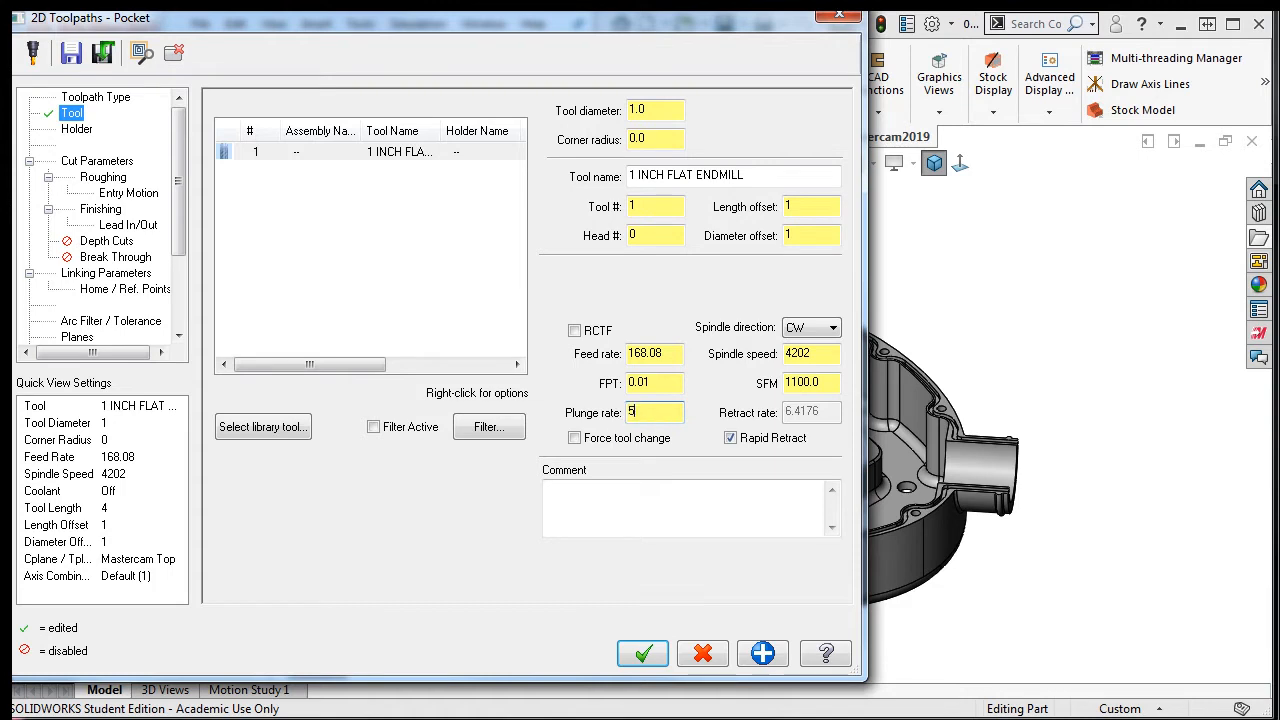
pyautogui.write('0')
pyautogui.press('Return')
pyautogui.click(602, 507)
pyautogui.write('FACE TOP OF PART')
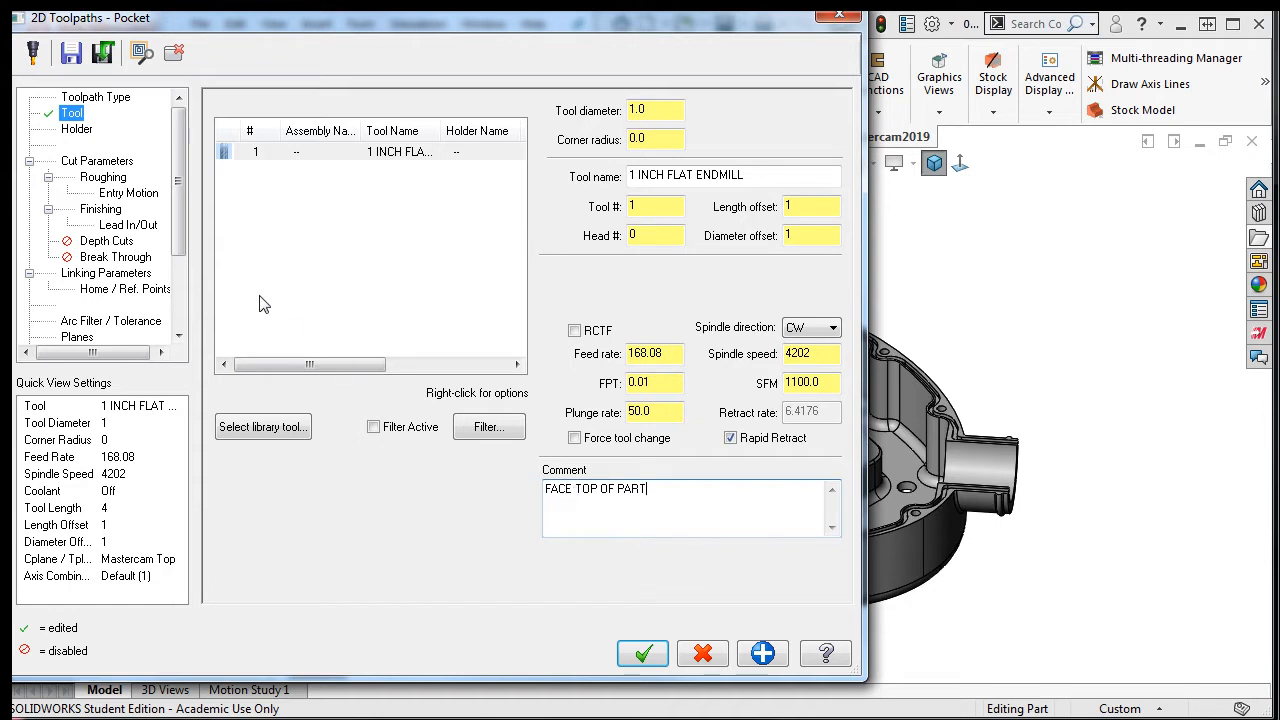
# - Change the pocket type to Facing with 70% overlap and an exit distance of 1.0
pyautogui.click(122, 162)
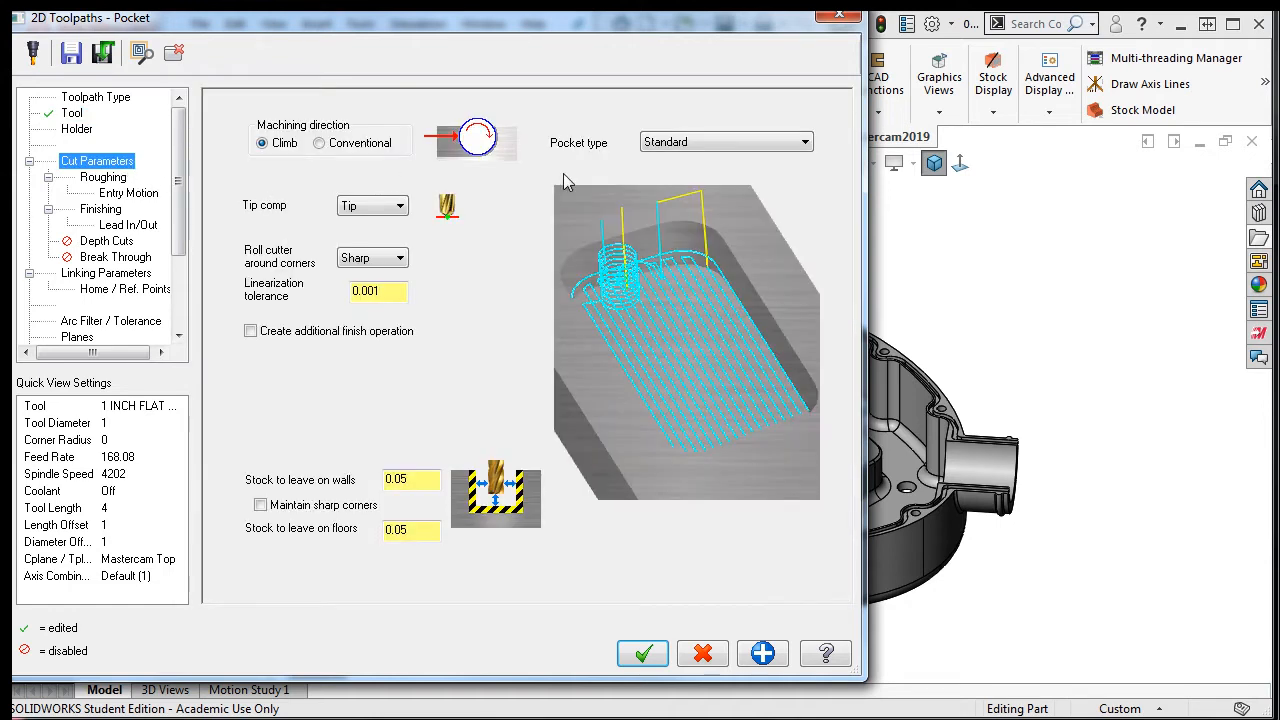
pyautogui.click(770, 146)
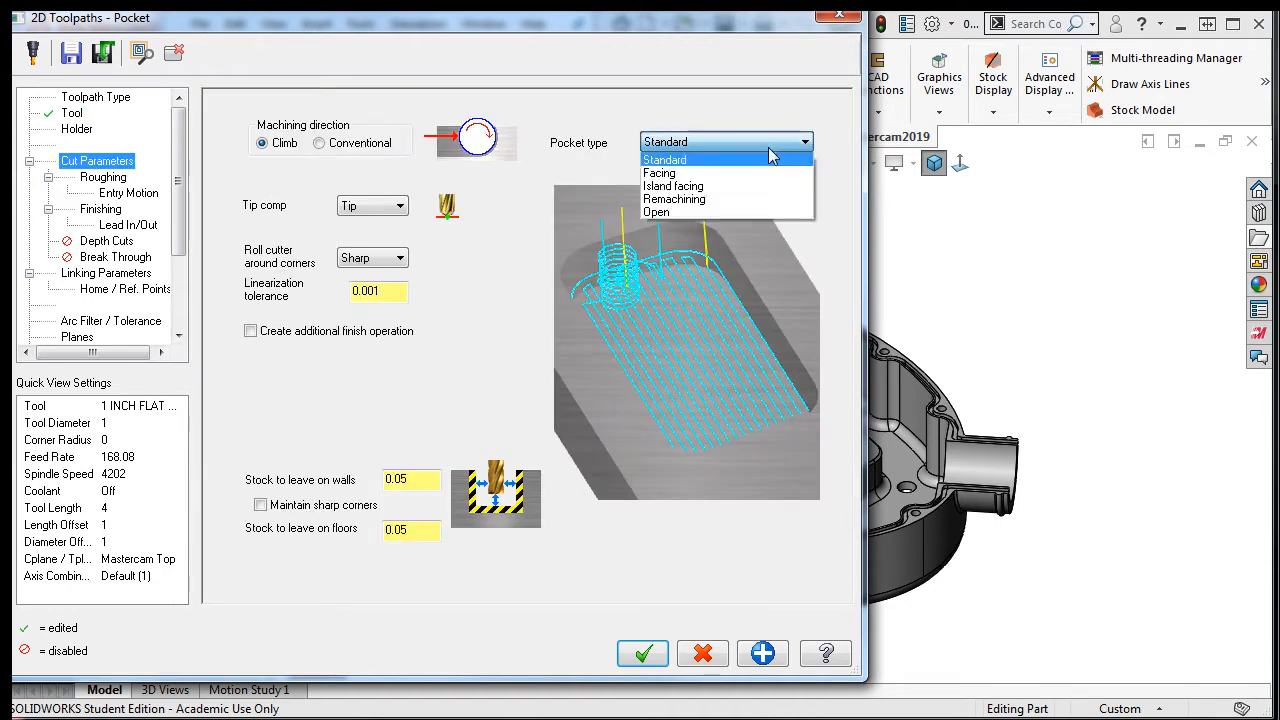
pyautogui.click(698, 174)
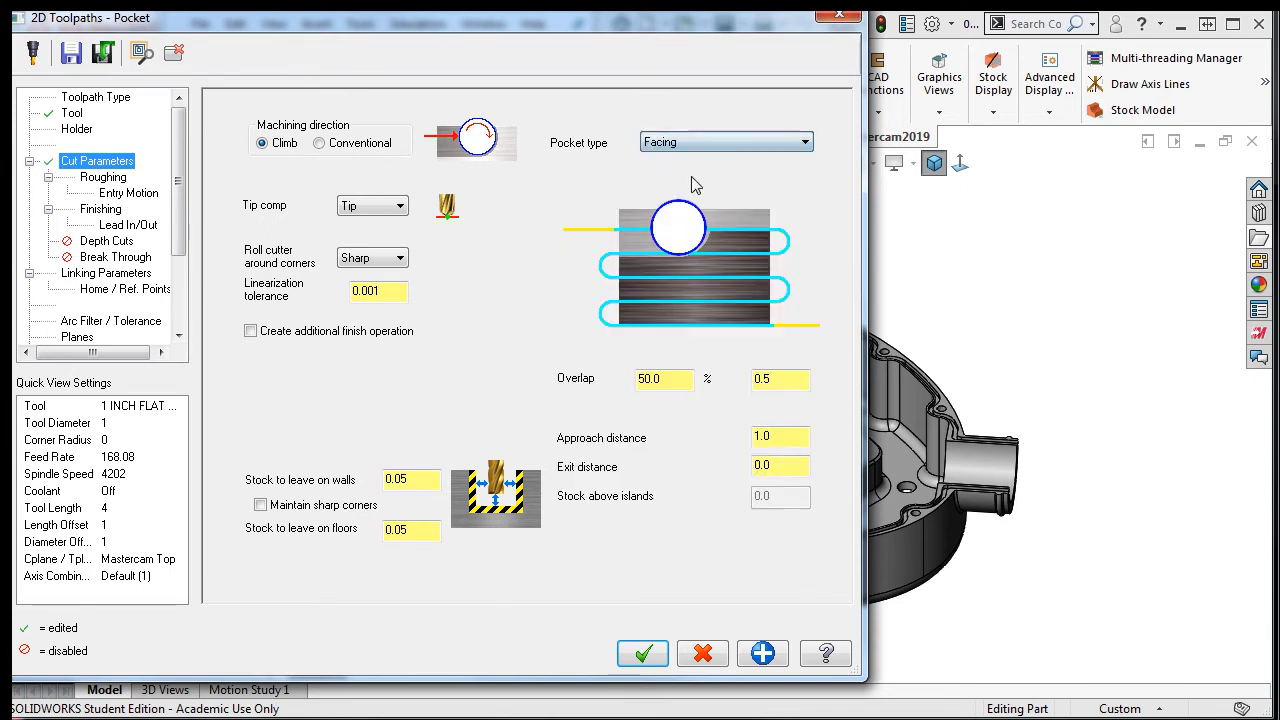
pyautogui.doubleClick(651, 380)
pyautogui.write('70')
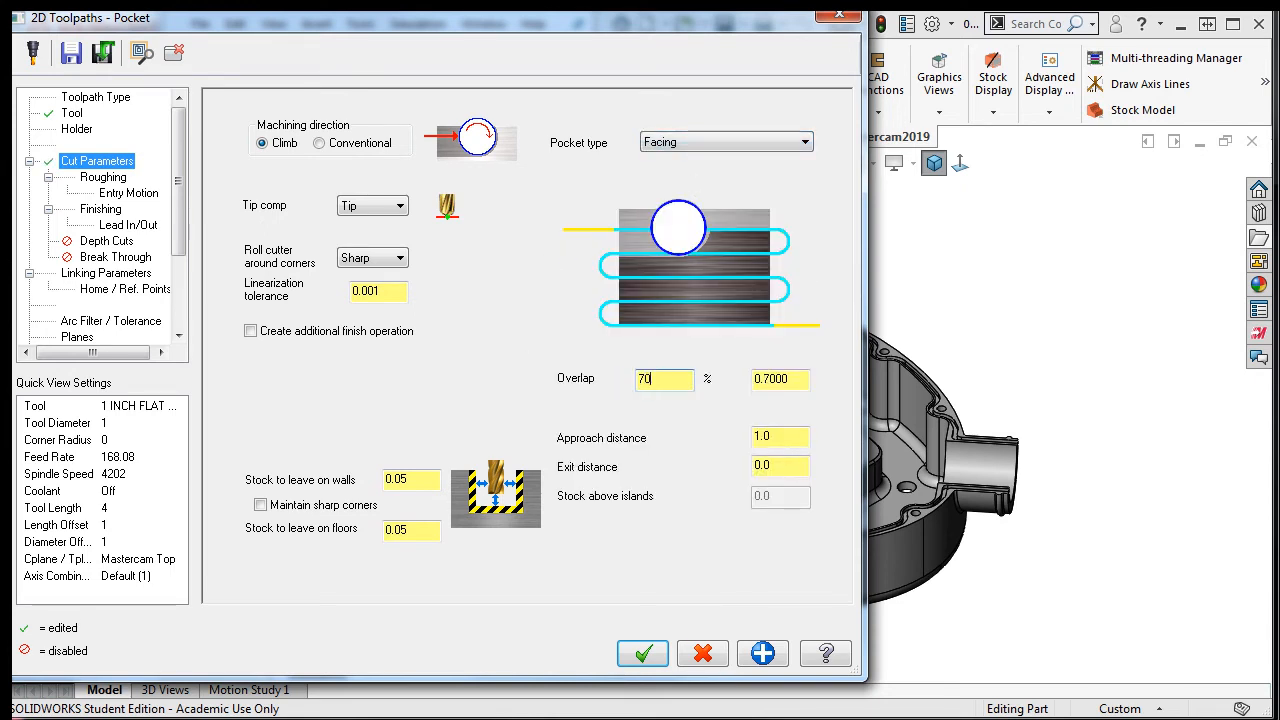
pyautogui.press('Return')
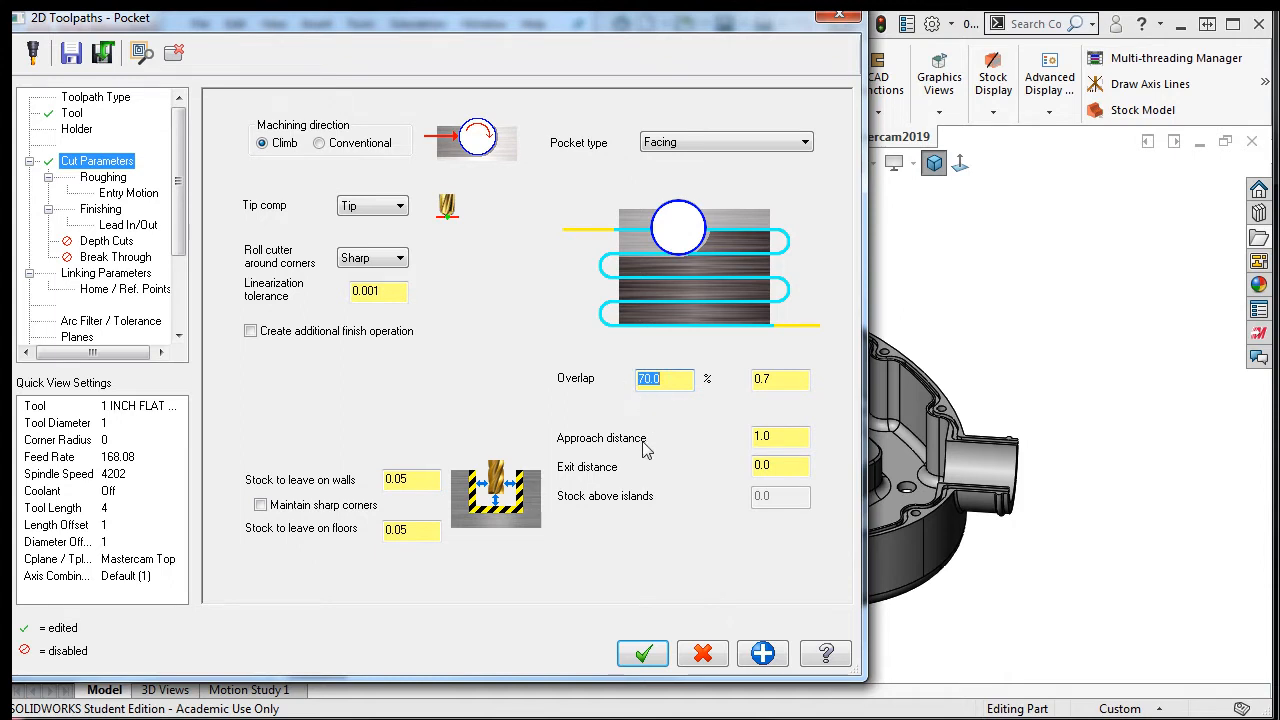
pyautogui.doubleClick(768, 466)
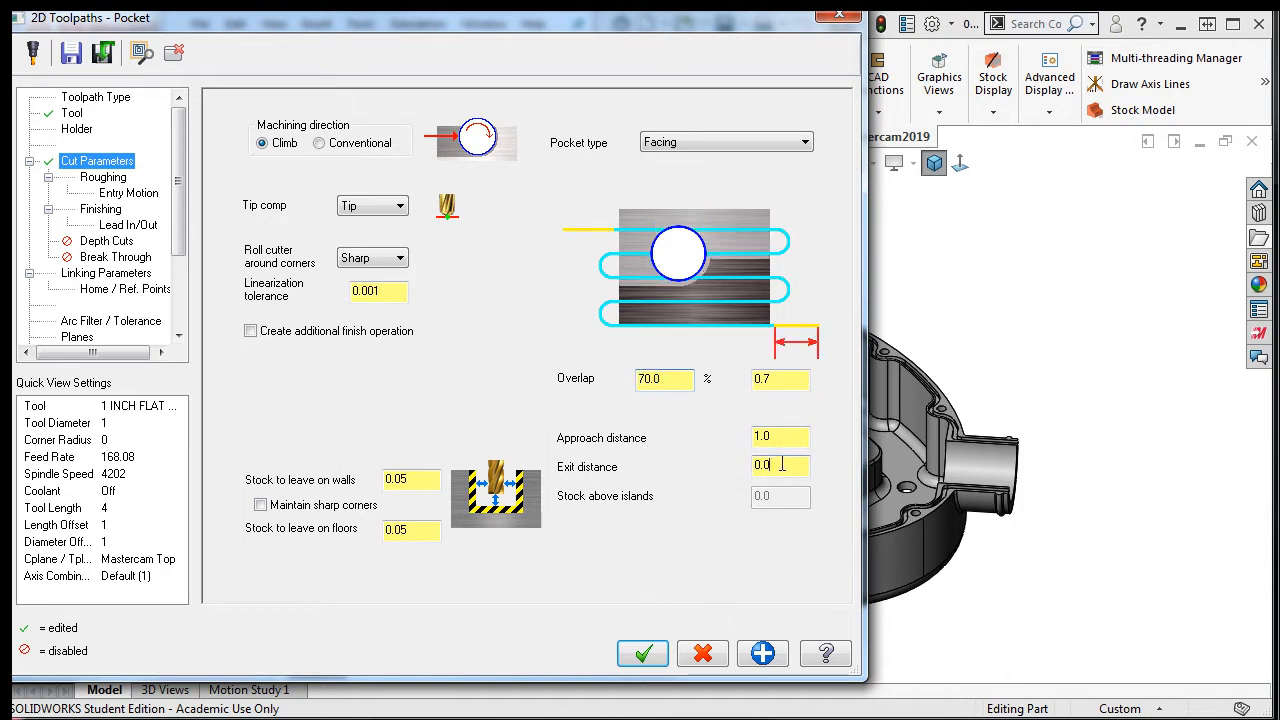
pyautogui.write('1')
pyautogui.press('Return')
# - Set the stock to leave on both walls and floors to 0.0
pyautogui.click(419, 479)
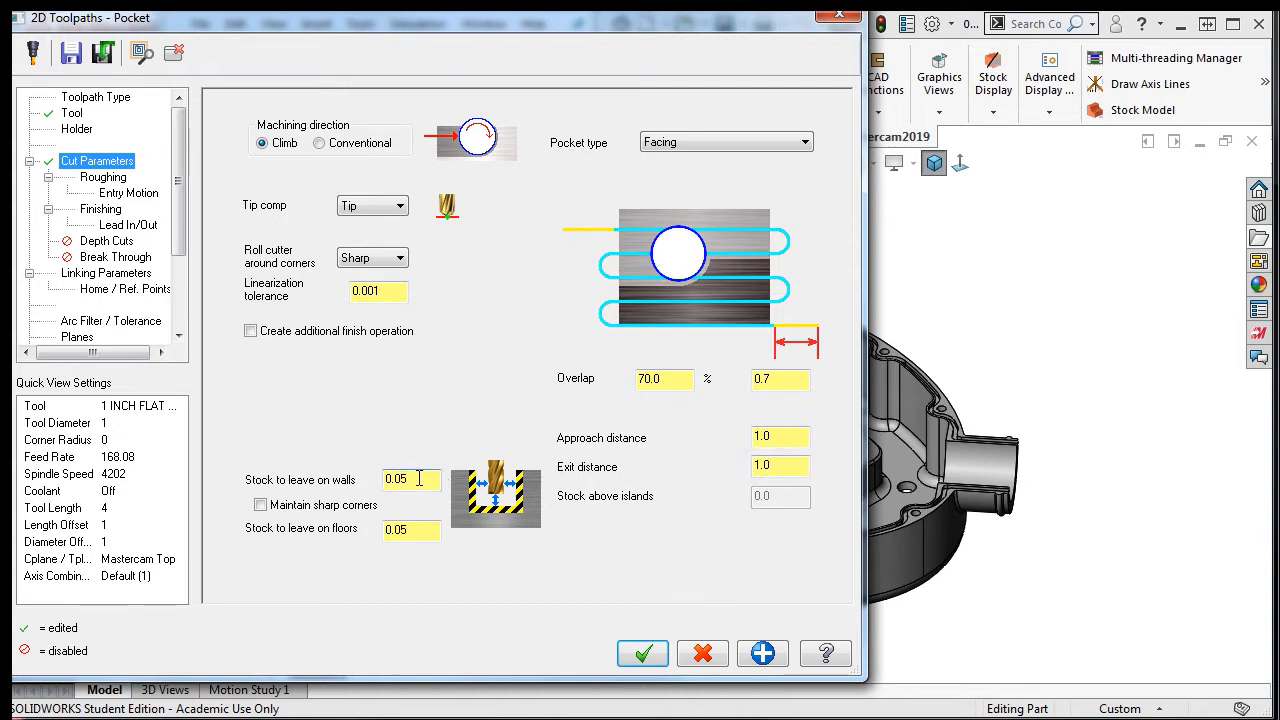
pyautogui.press('BackSpace')
pyautogui.click(423, 530)
pyautogui.press('BackSpace')
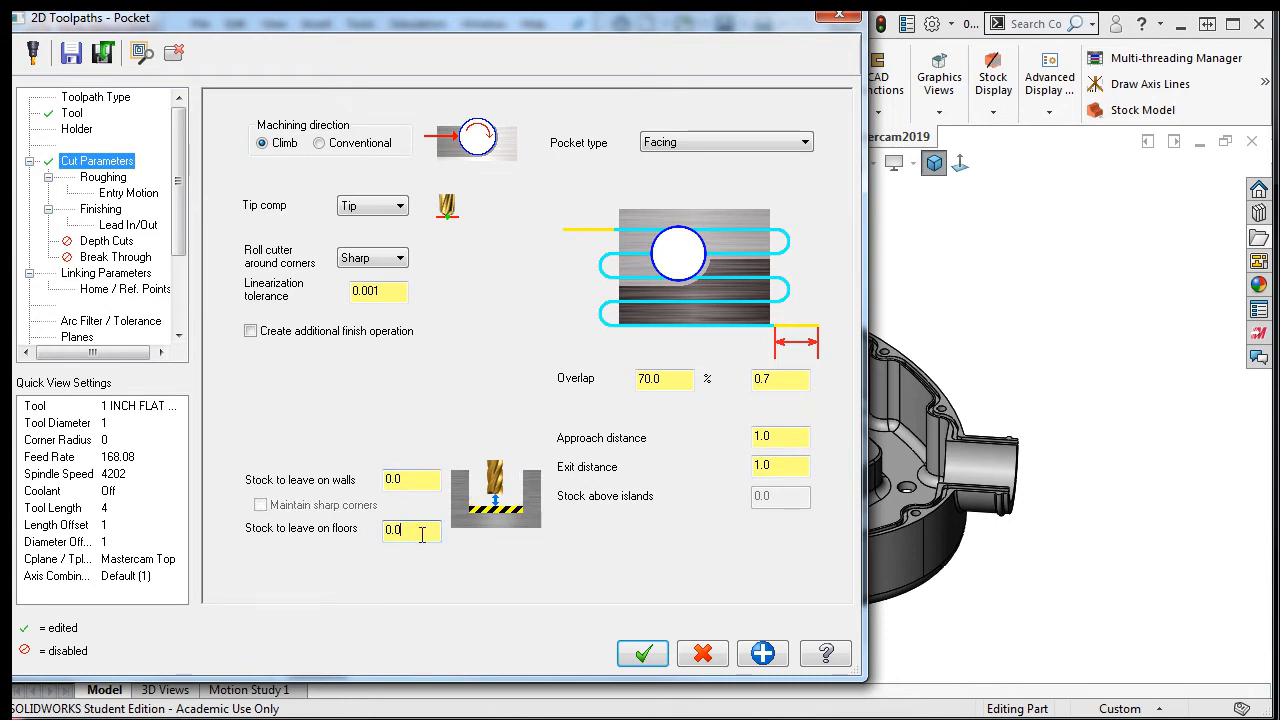
pyautogui.click(418, 484)
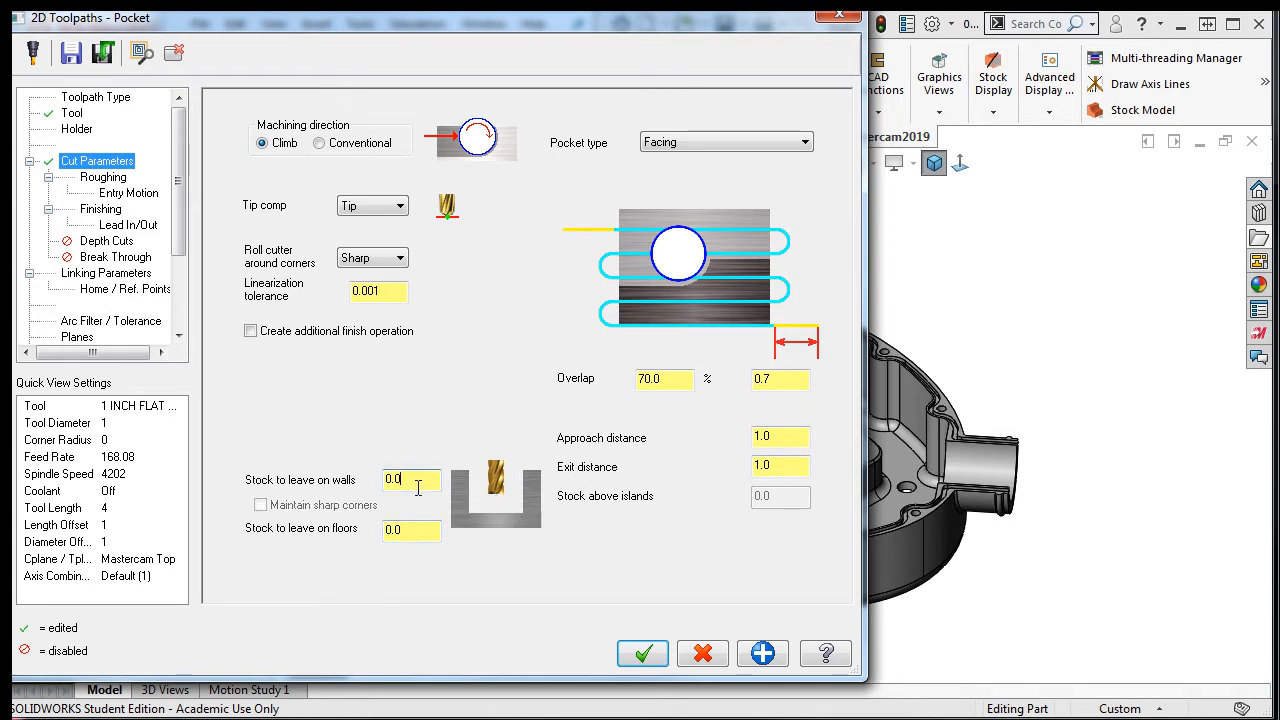
# - Set roughing to the Zigzag method with 70% stepover and machine the finish passes only at final depth
pyautogui.click(104, 178)
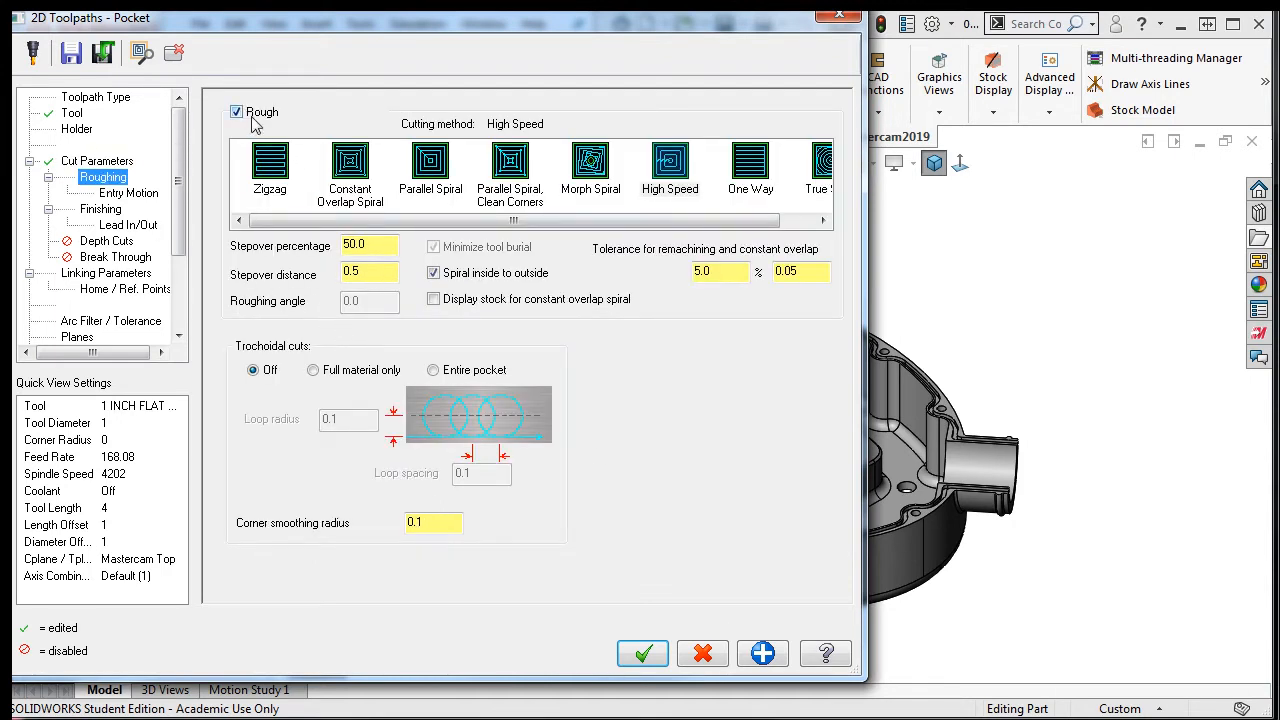
pyautogui.click(266, 176)
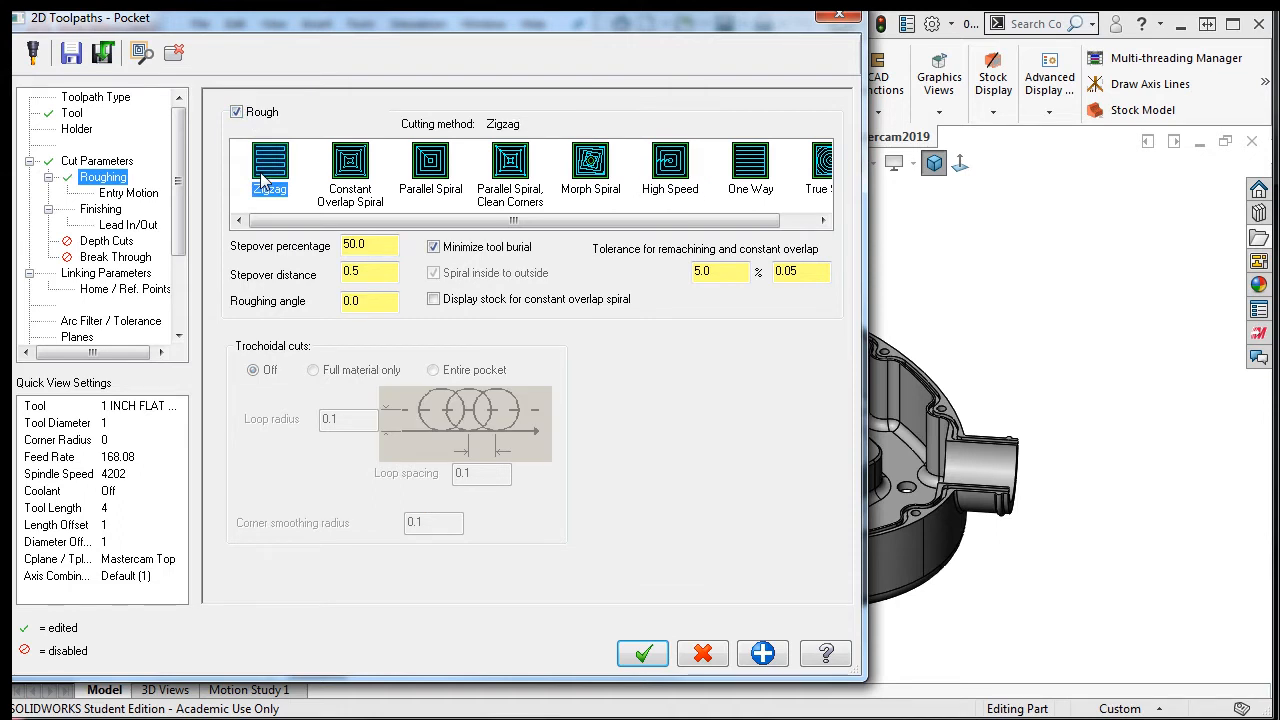
pyautogui.doubleClick(358, 245)
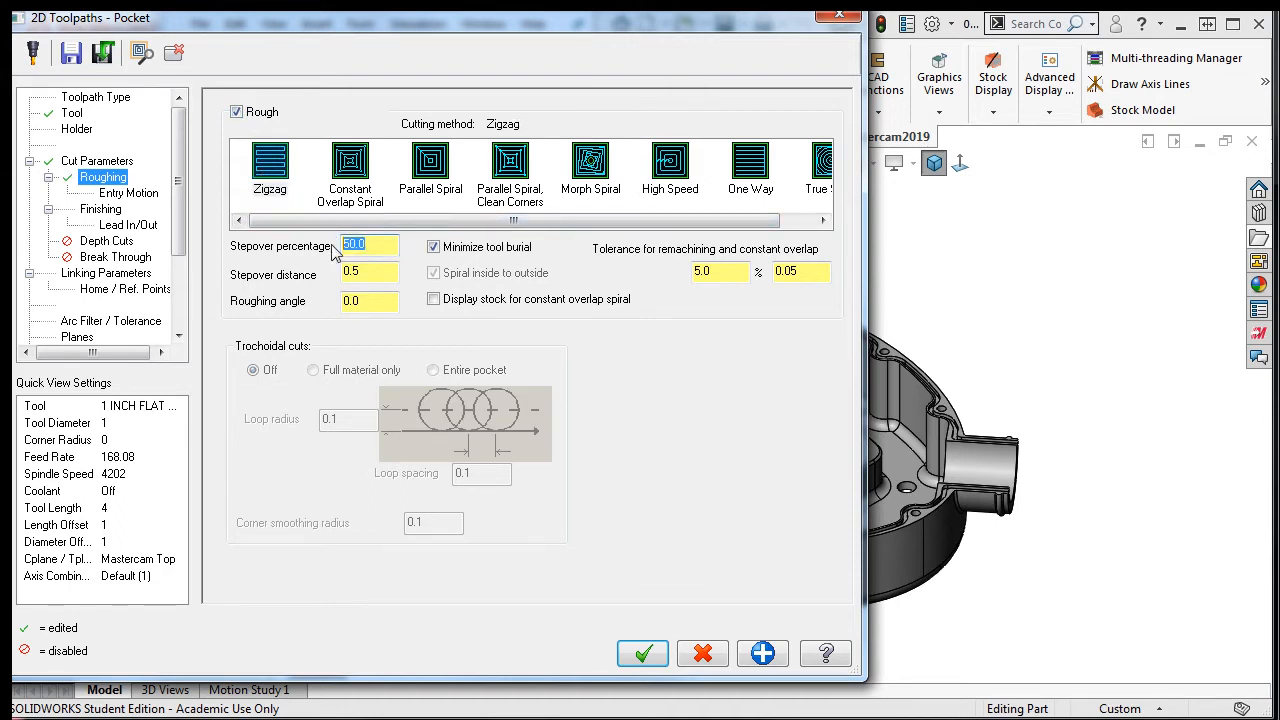
pyautogui.write('70')
pyautogui.press('Return')
pyautogui.click(101, 210)
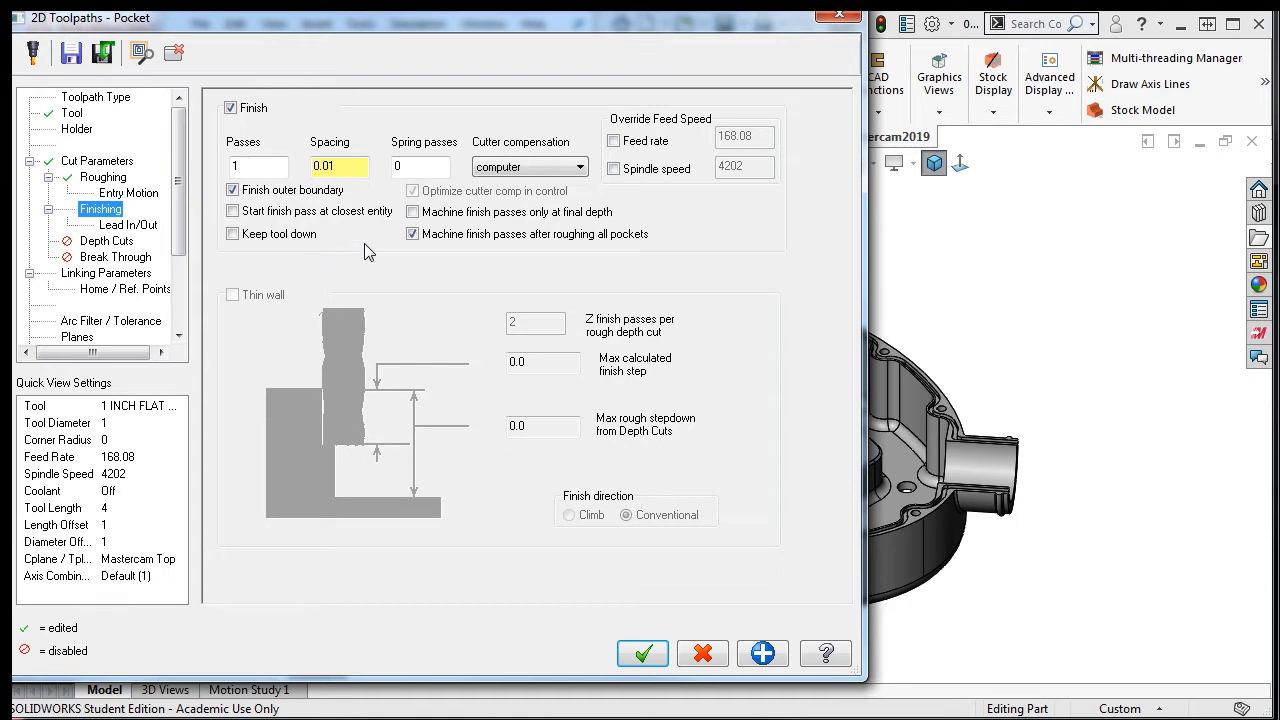
pyautogui.click(412, 212)
# - Enable depth cuts with 1 finish cut and a finish step of 0.015
pyautogui.click(114, 242)
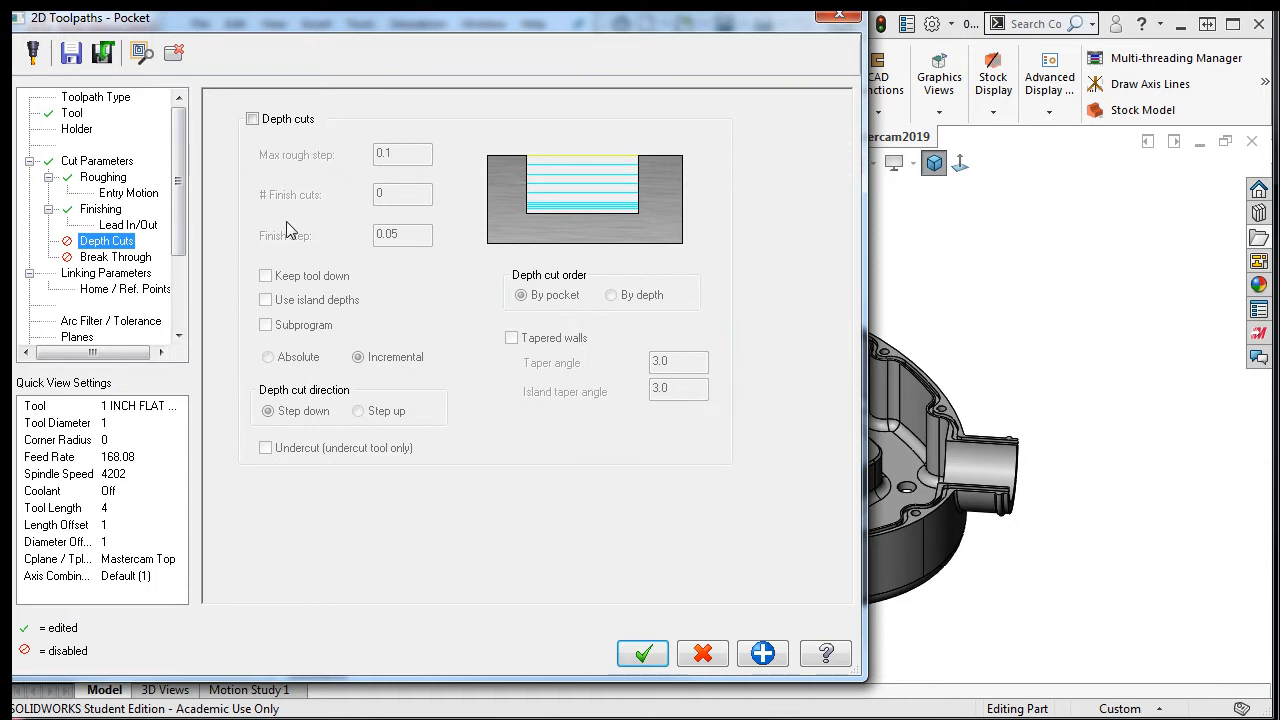
pyautogui.click(252, 119)
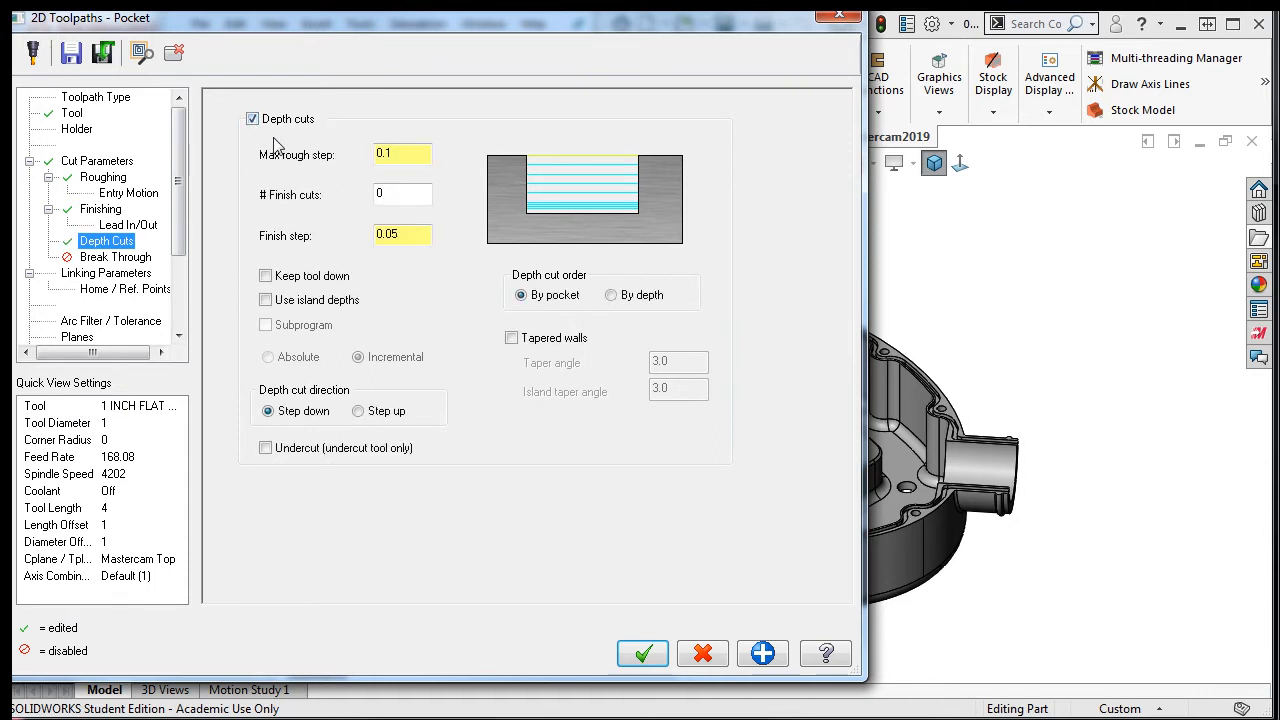
pyautogui.doubleClick(377, 192)
pyautogui.write('1')
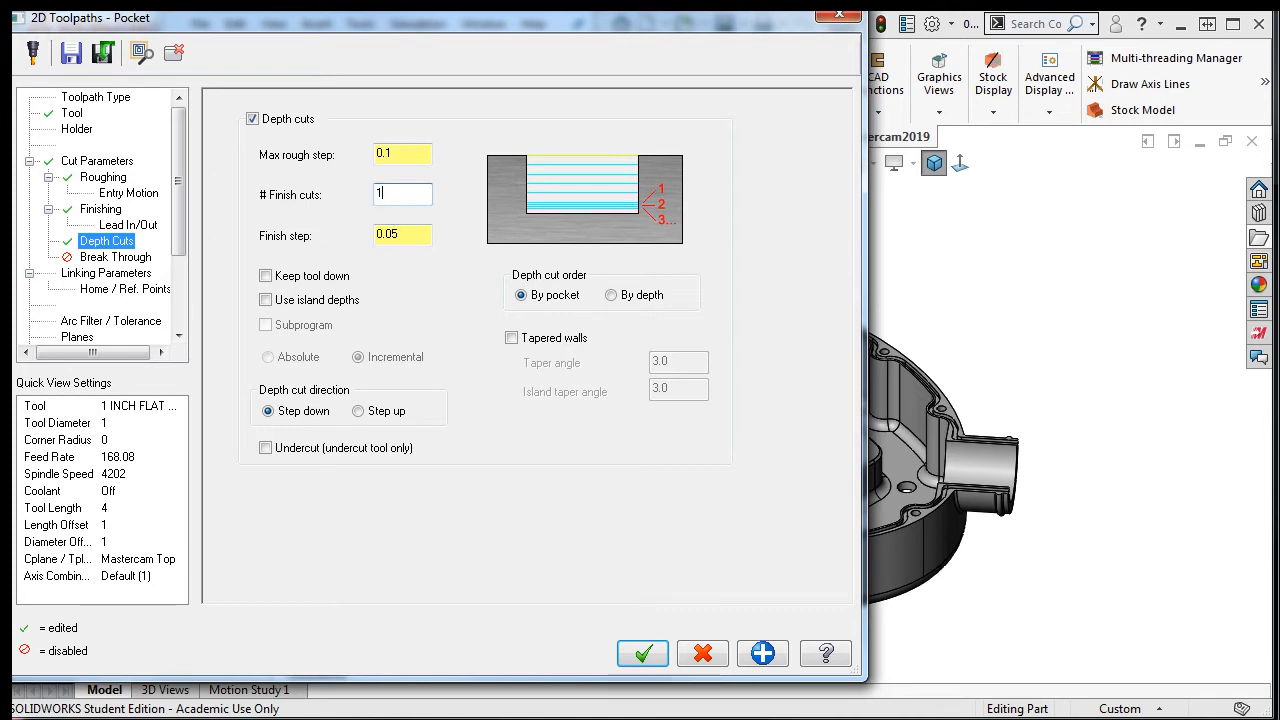
pyautogui.click(413, 237)
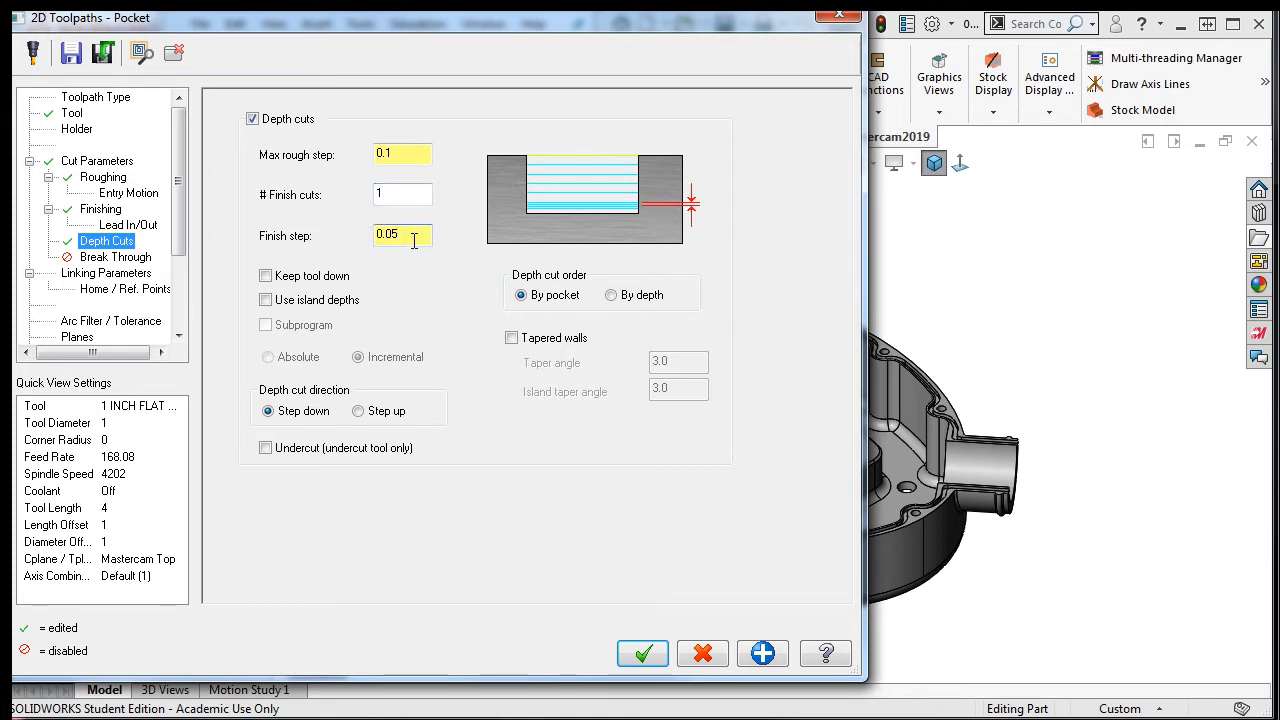
pyautogui.write('15')
# - Turn on flood coolant for the facing pocket operation and accept the toolpath settings to generate it
pyautogui.scroll(-1, 180, 250)
pyautogui.scroll(-1, 180, 250)
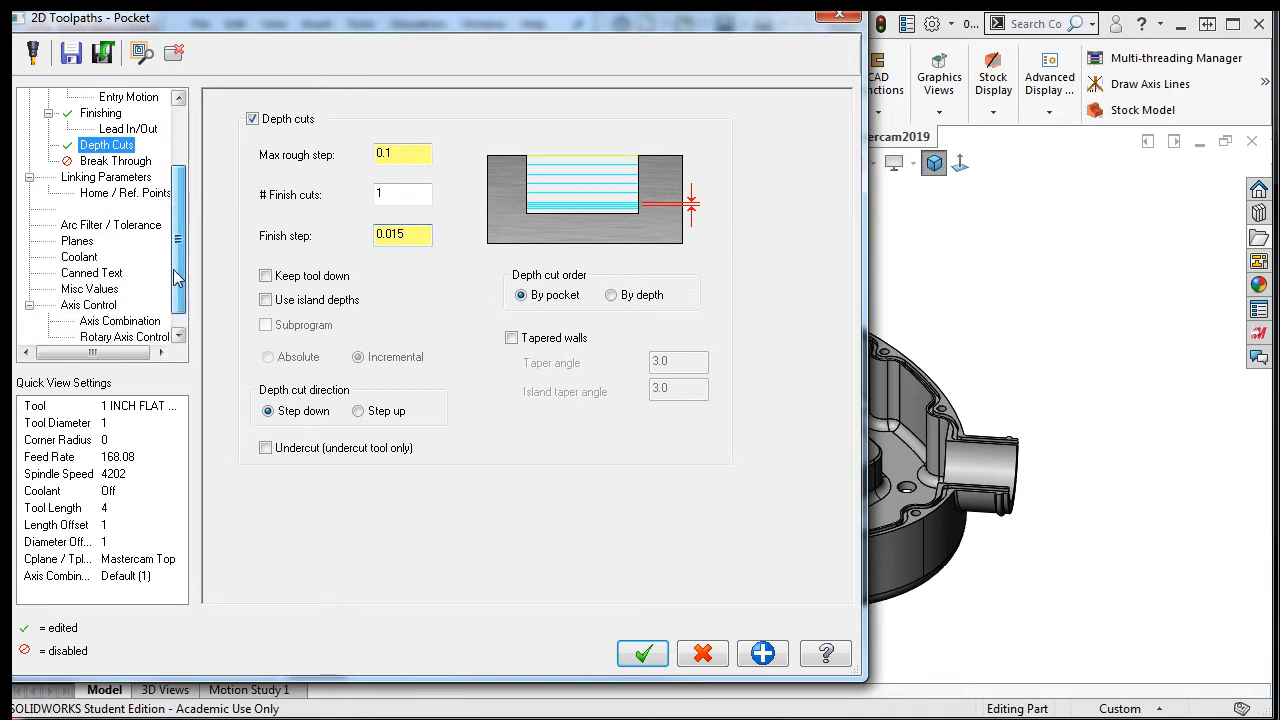
pyautogui.click(80, 258)
pyautogui.click(545, 212)
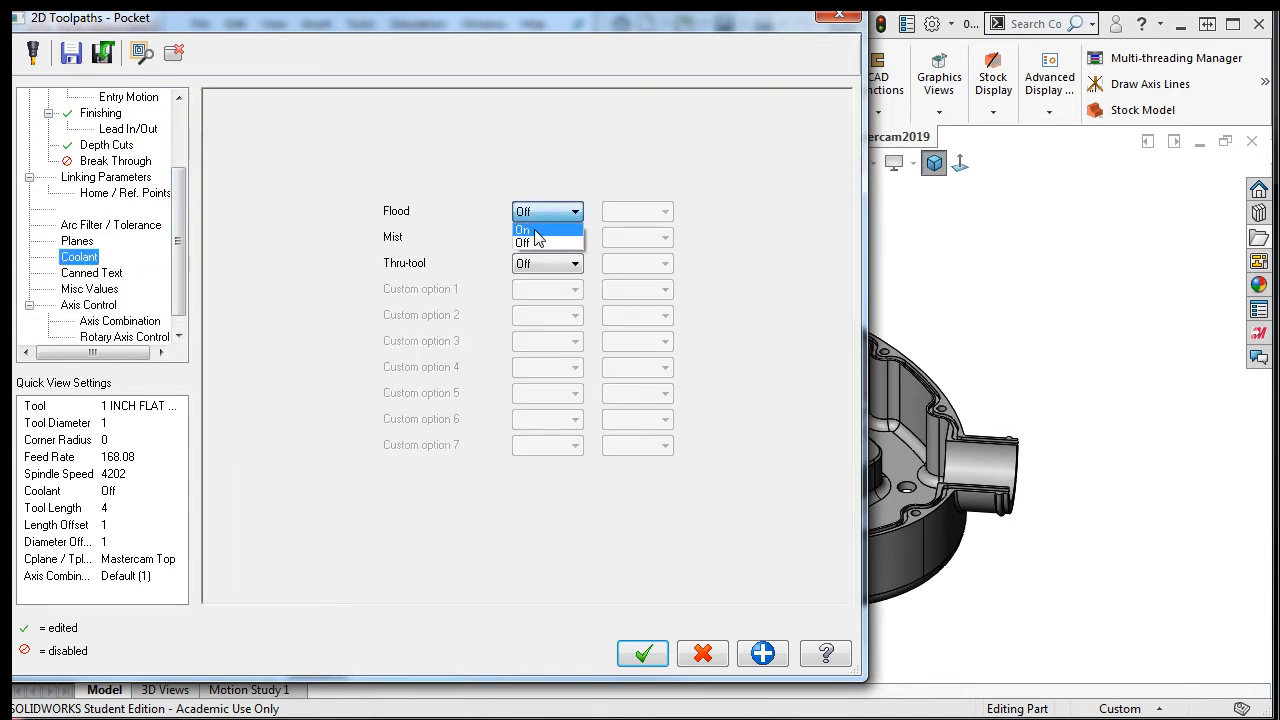
pyautogui.click(540, 241)
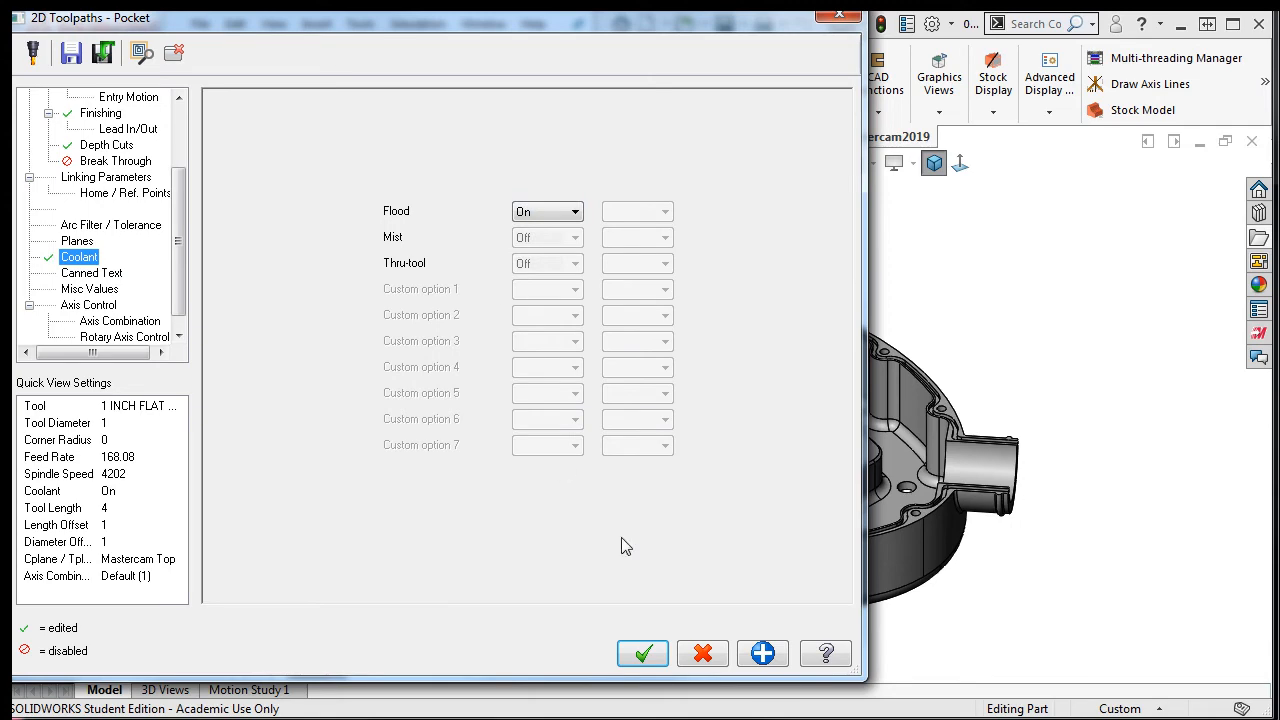
pyautogui.click(643, 653)
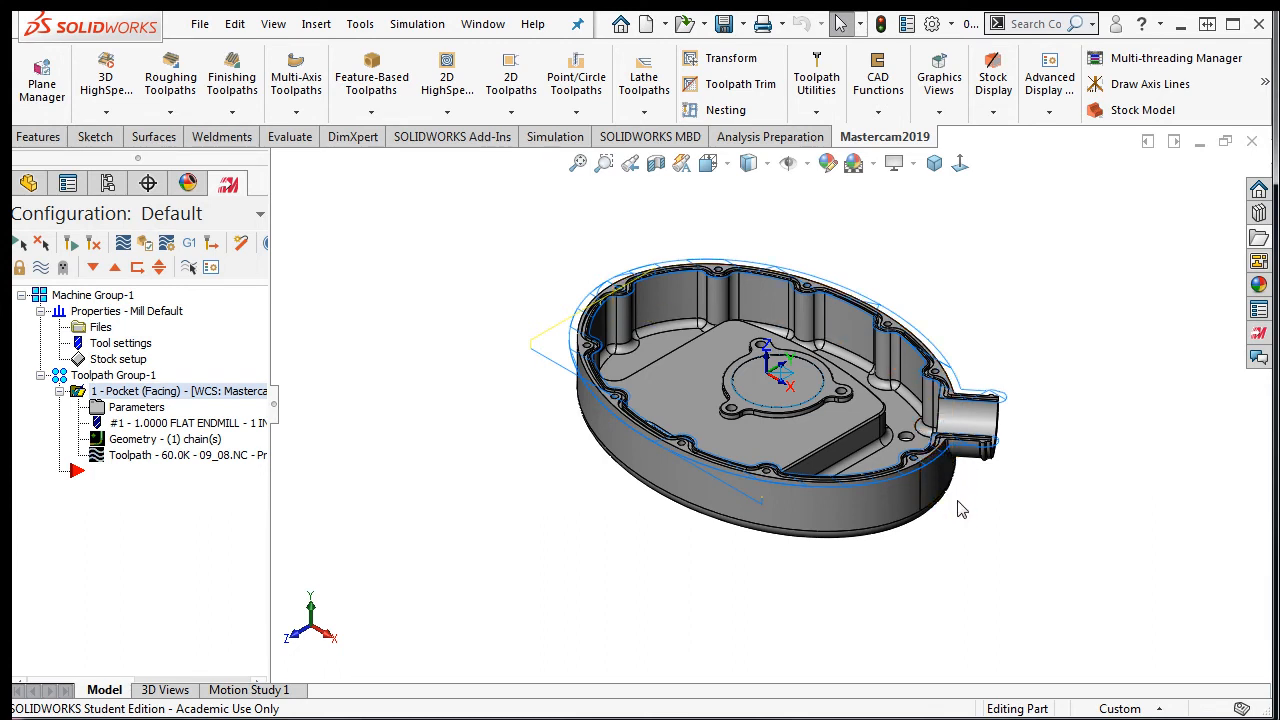
# - Show the stock boundary around the housing and play the facing toolpath through in the Verify simulation
pyautogui.click(1006, 120)
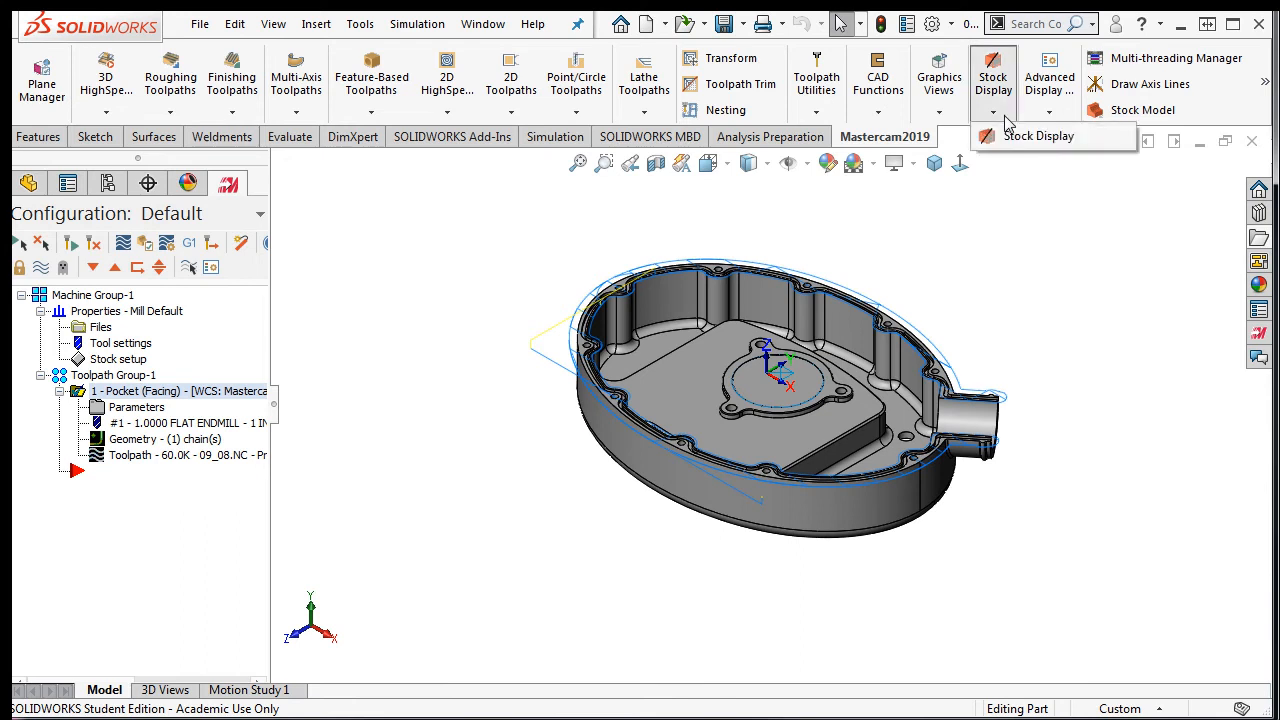
pyautogui.click(1012, 135)
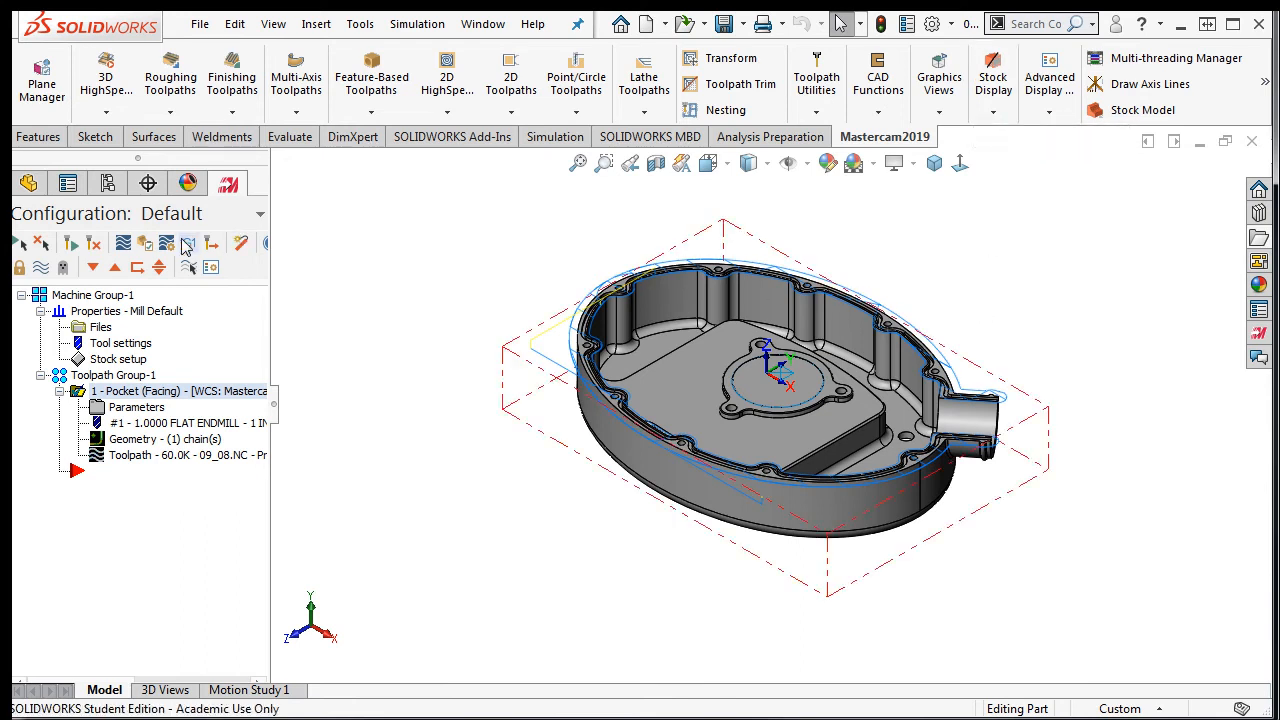
pyautogui.click(144, 247)
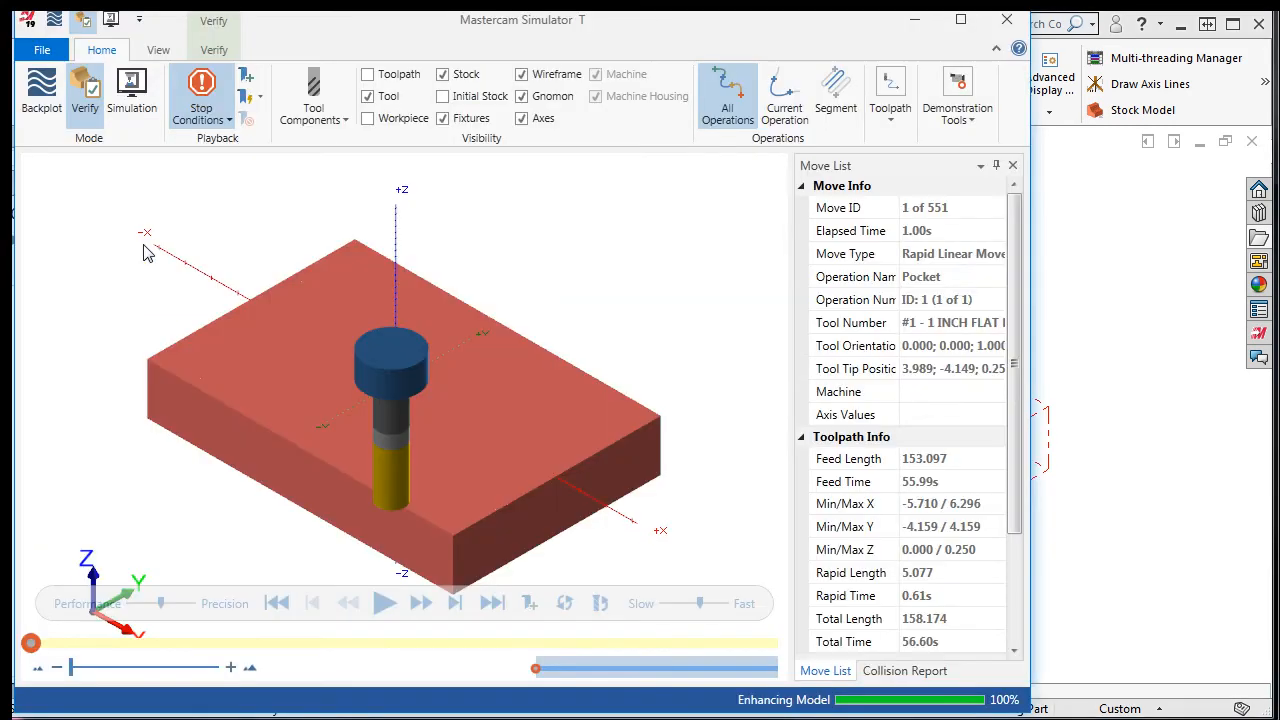
pyautogui.click(384, 603)
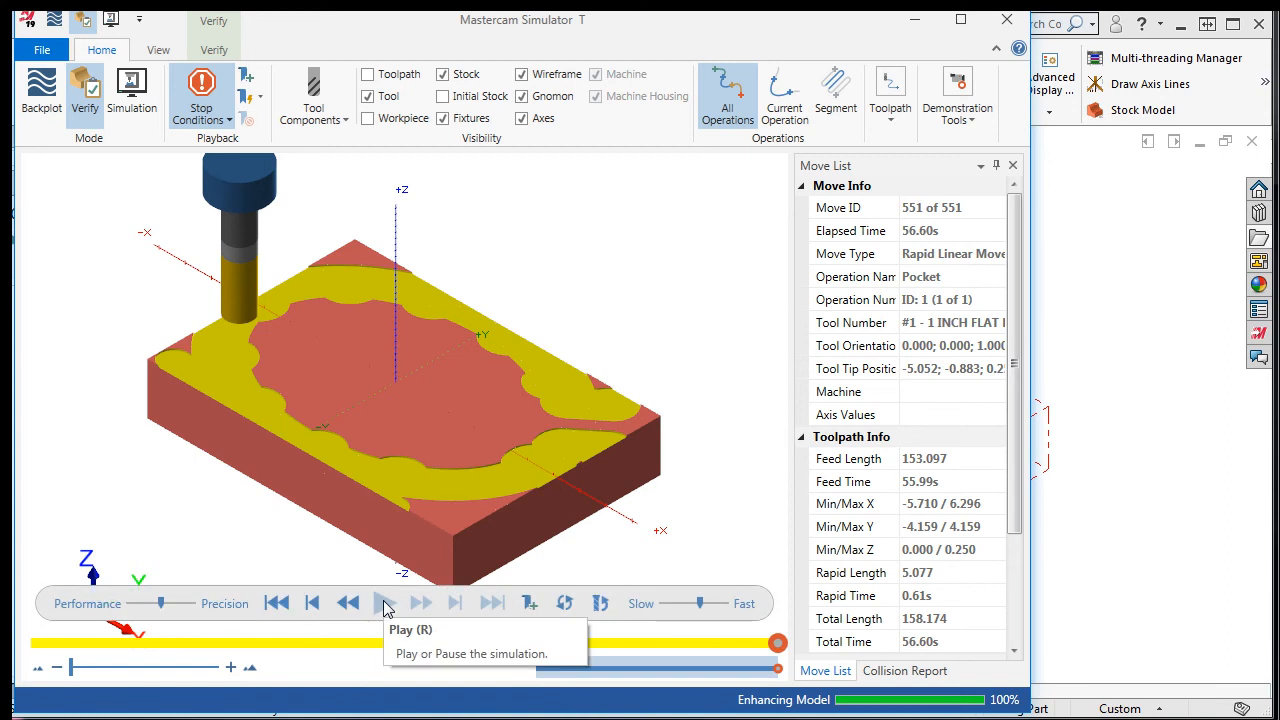
# - Rewind the simulation to the start and step forward through the first cutting moves of the facing pass
pyautogui.click(277, 603)
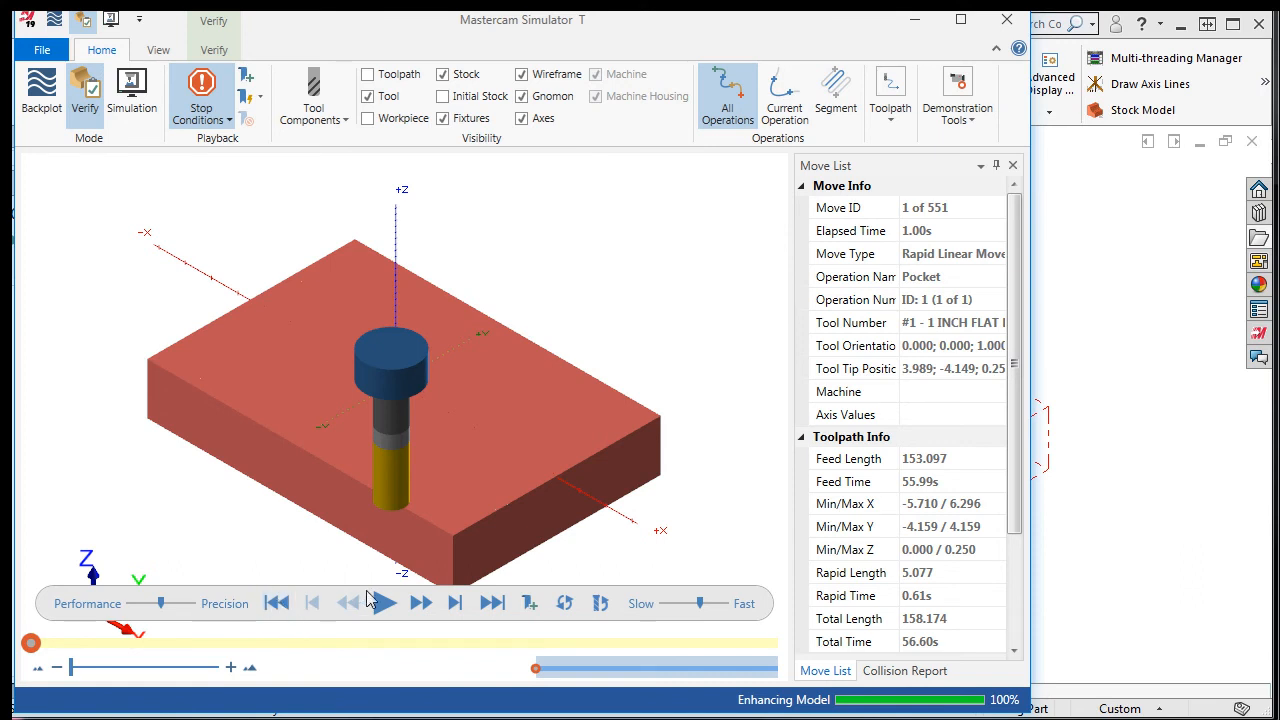
pyautogui.click(428, 605)
pyautogui.click(428, 605)
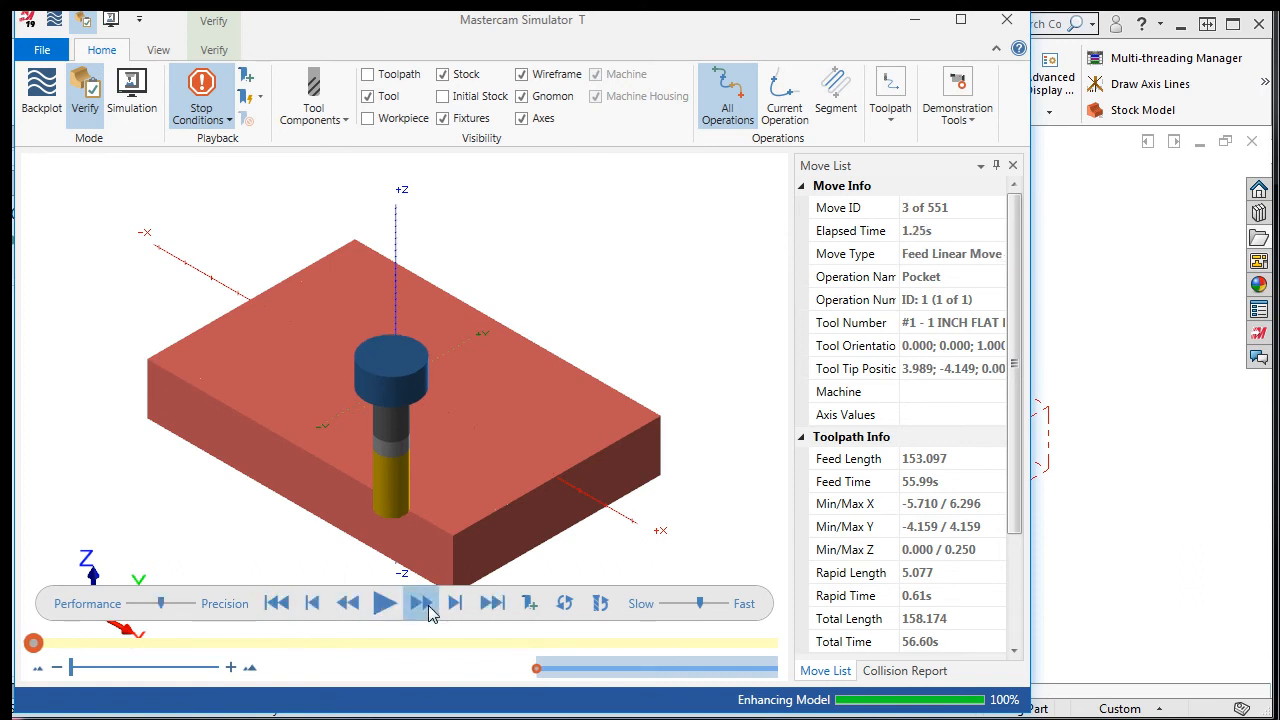
pyautogui.click(428, 605)
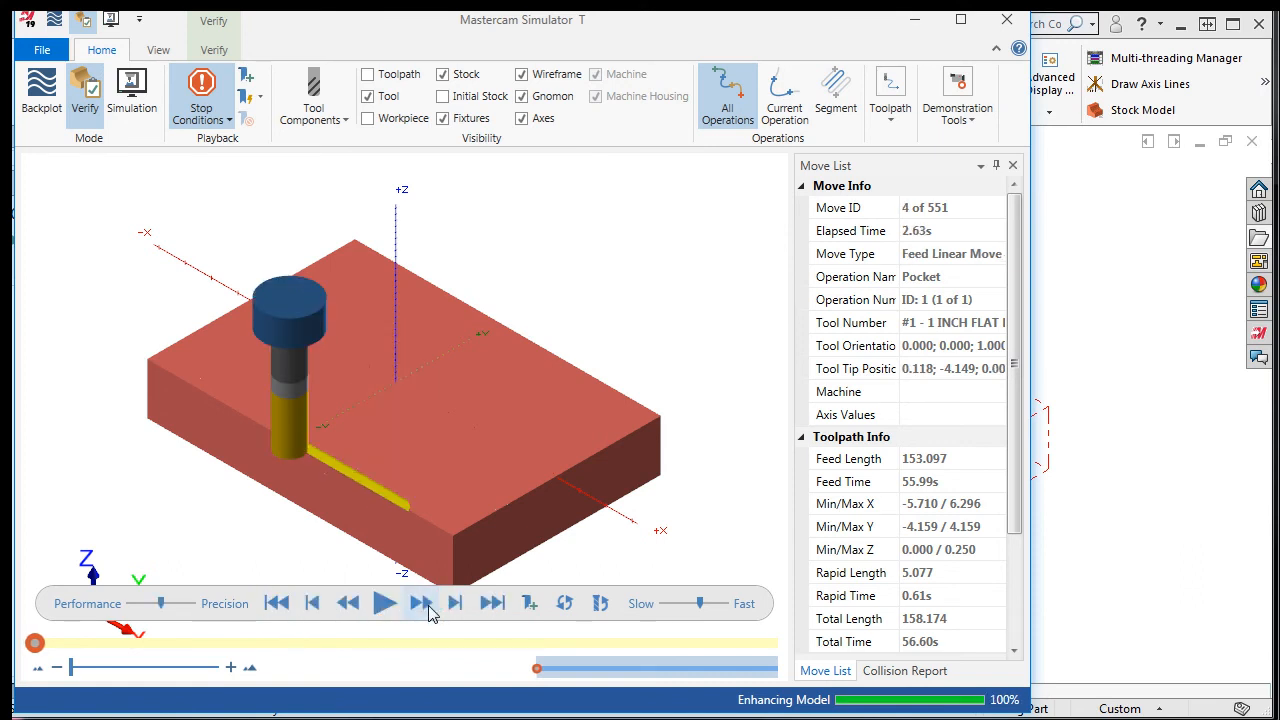